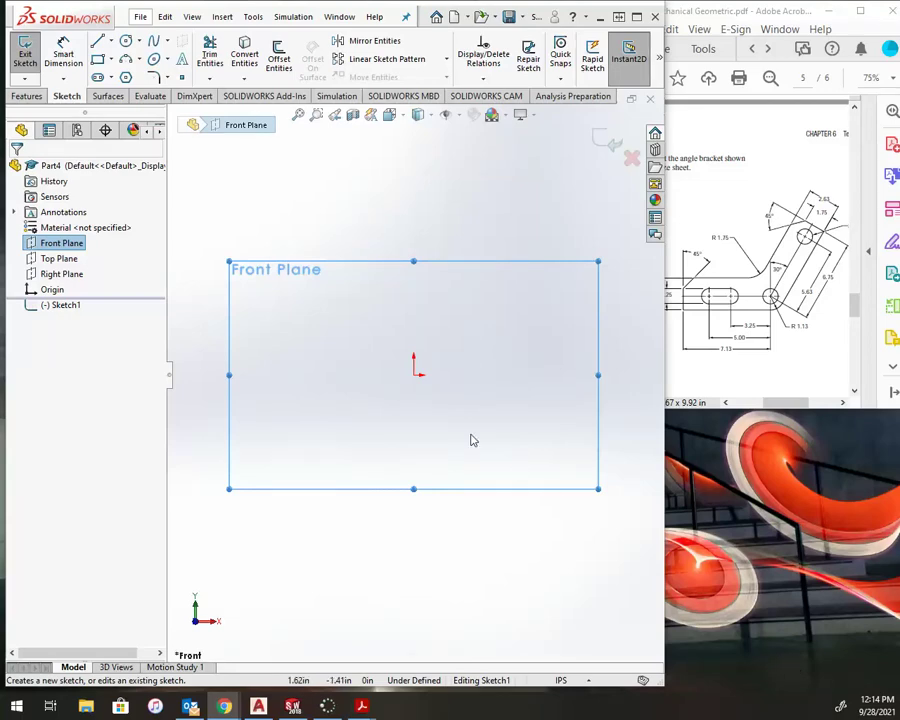
# - Sketch the closed six-line angle-bracket outline from the origin, with a bottom edge about 3.41 in long and a left edge about 1.65 in
pyautogui.press('l')
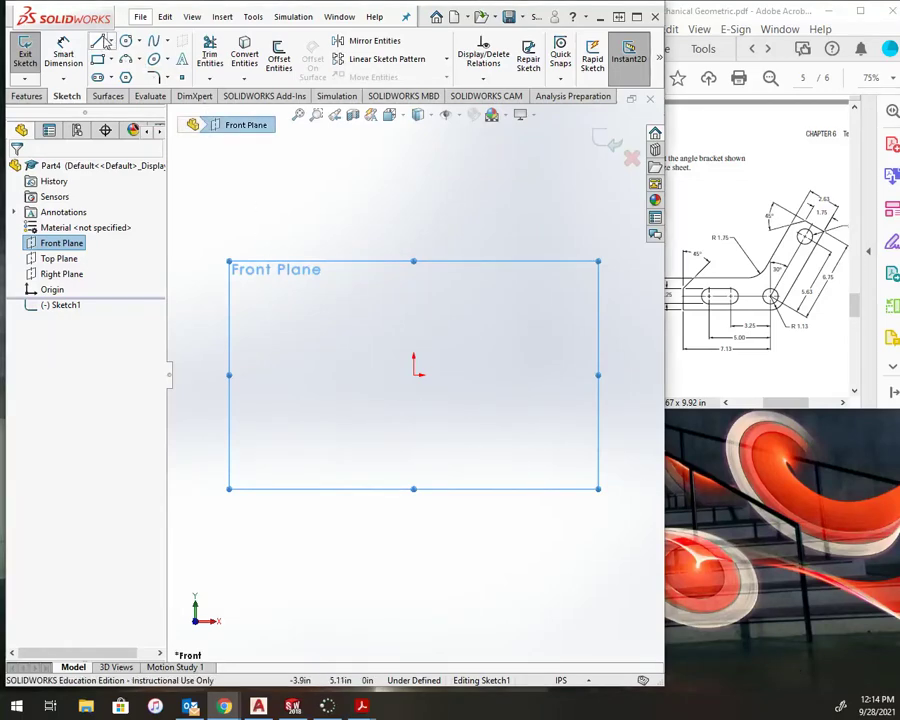
pyautogui.click(415, 375)
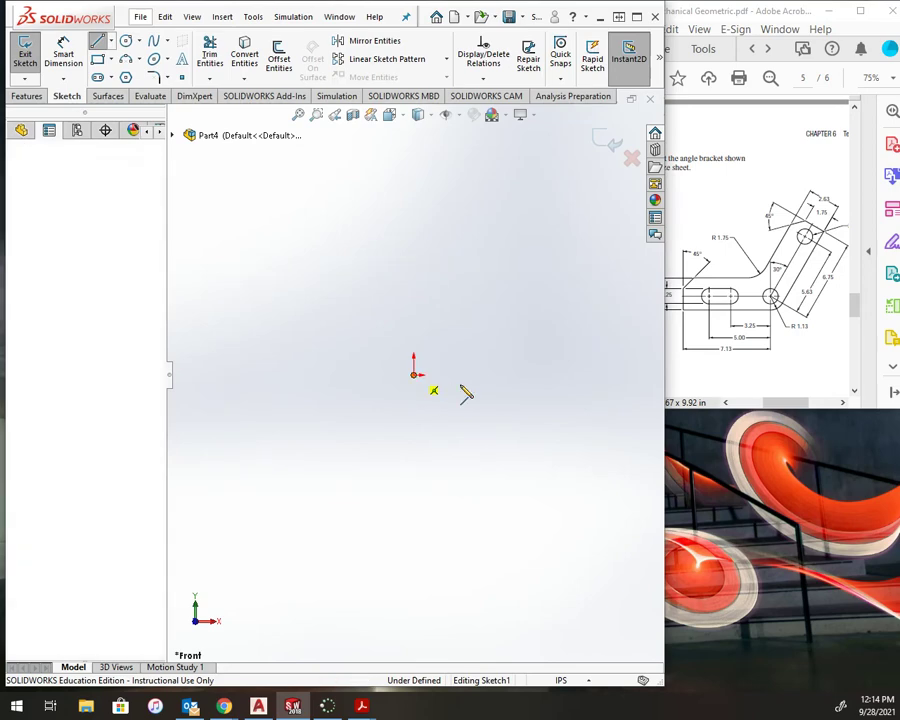
pyautogui.scroll(2, 580, 385)
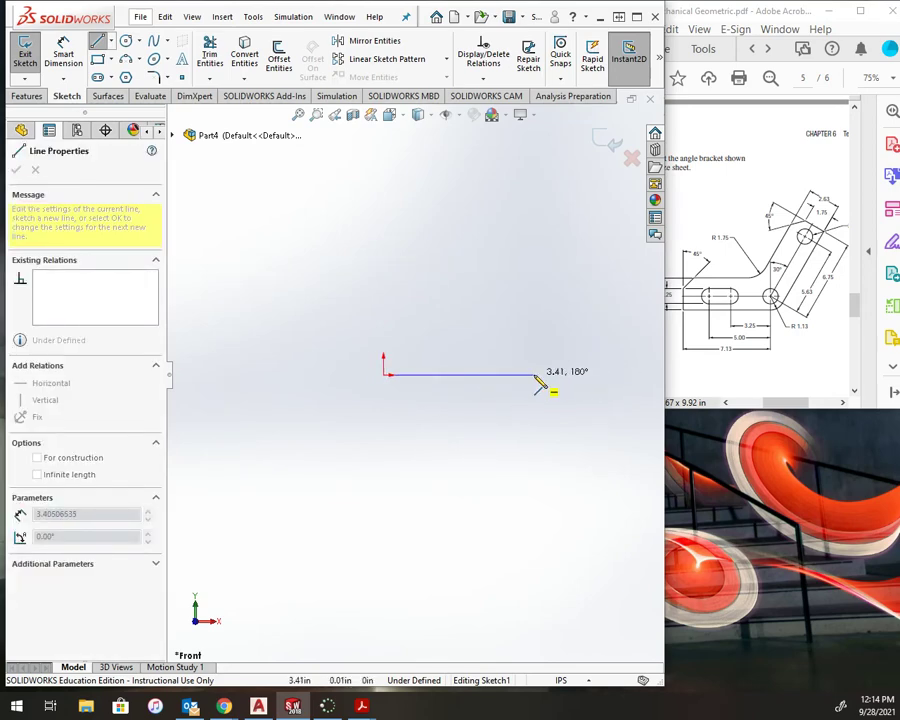
pyautogui.click(535, 376)
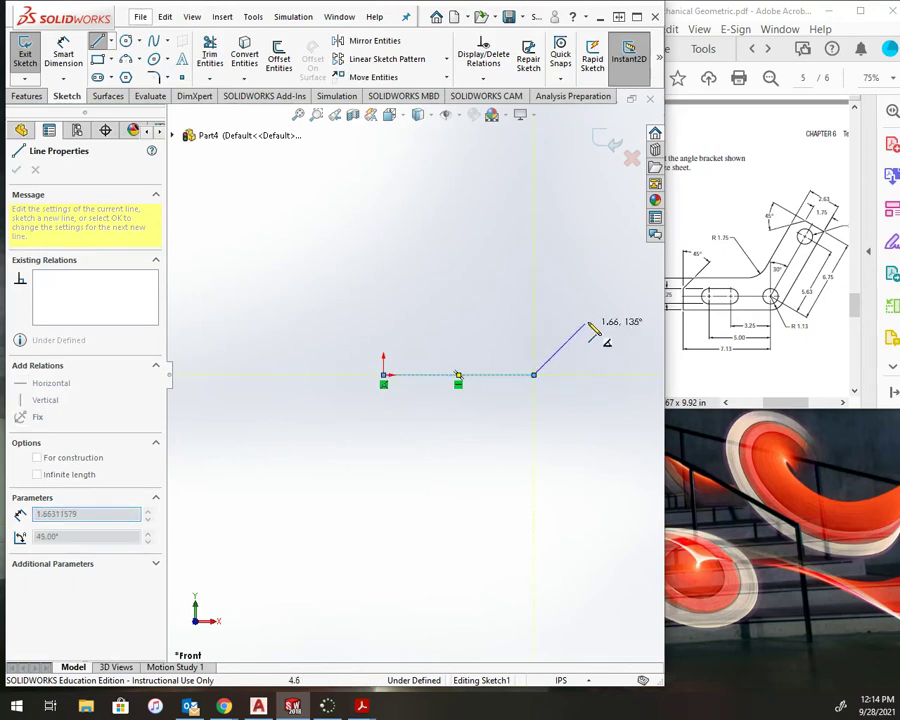
pyautogui.click(613, 257)
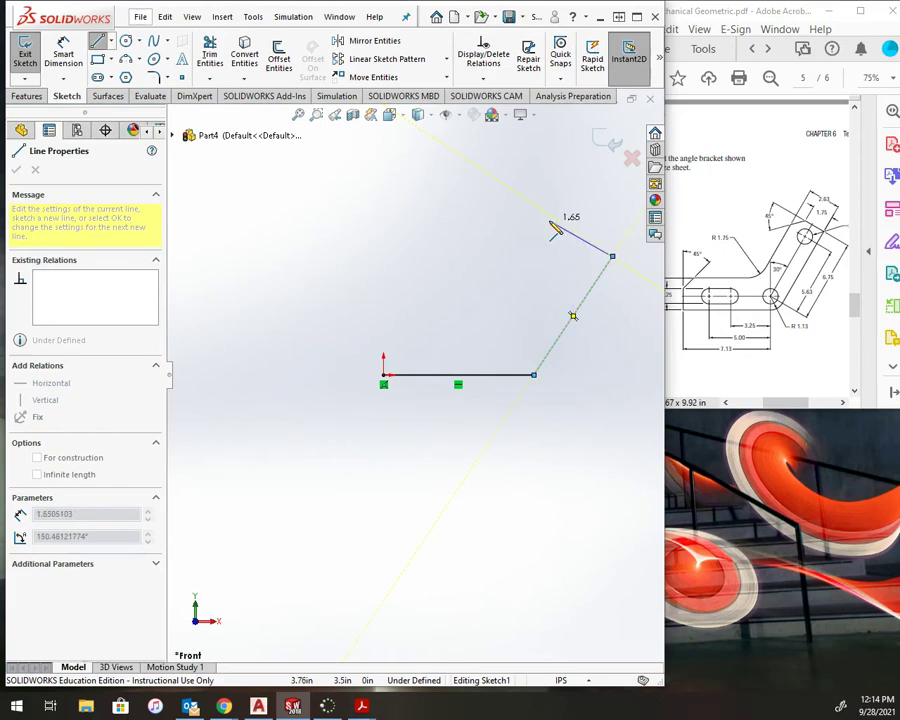
pyautogui.click(549, 221)
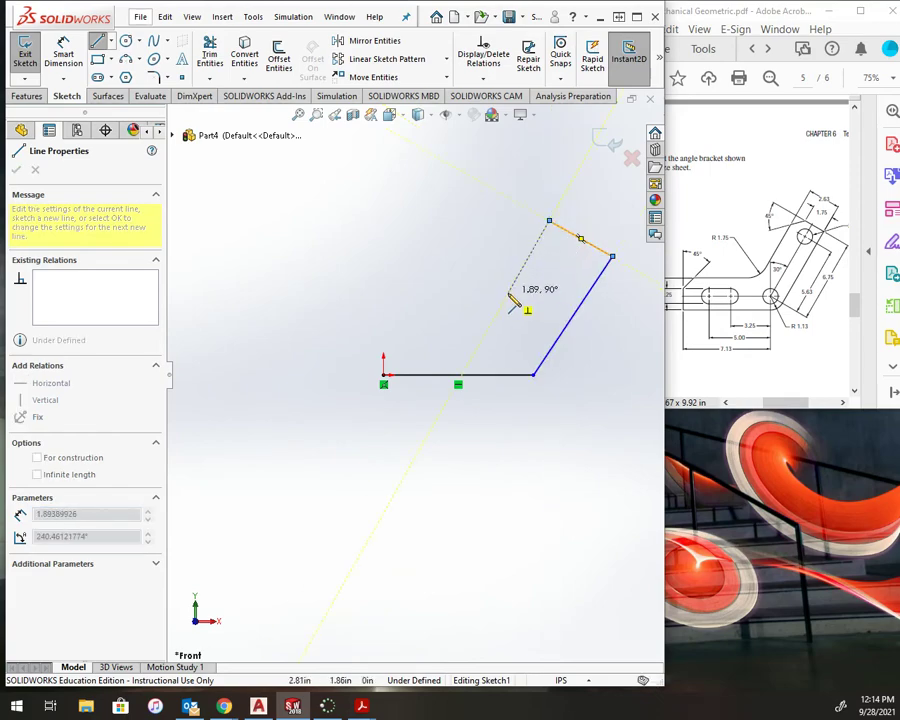
pyautogui.click(502, 301)
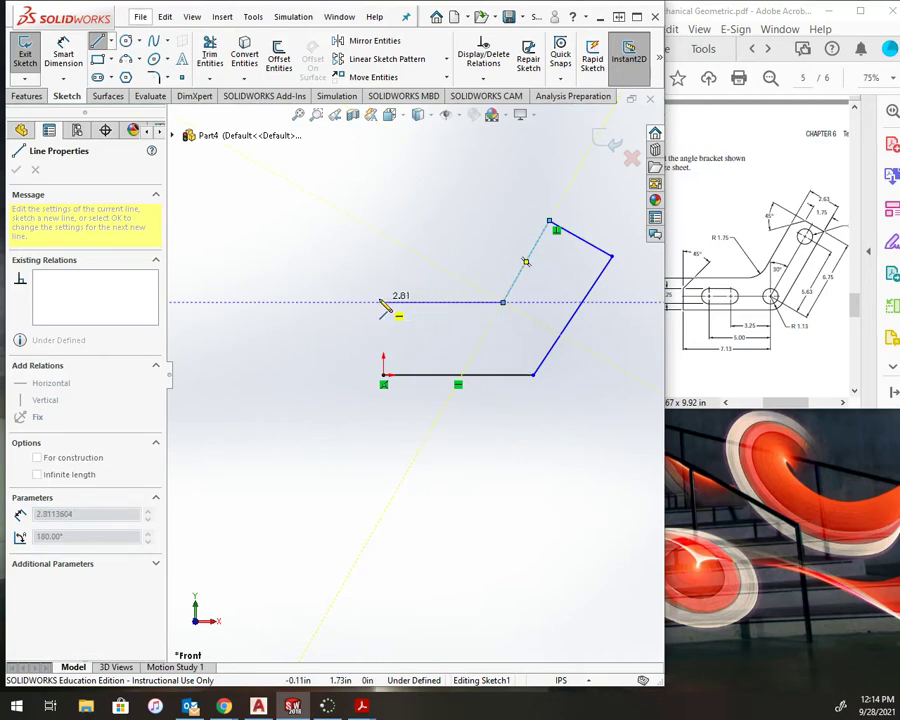
pyautogui.click(383, 301)
pyautogui.click(383, 376)
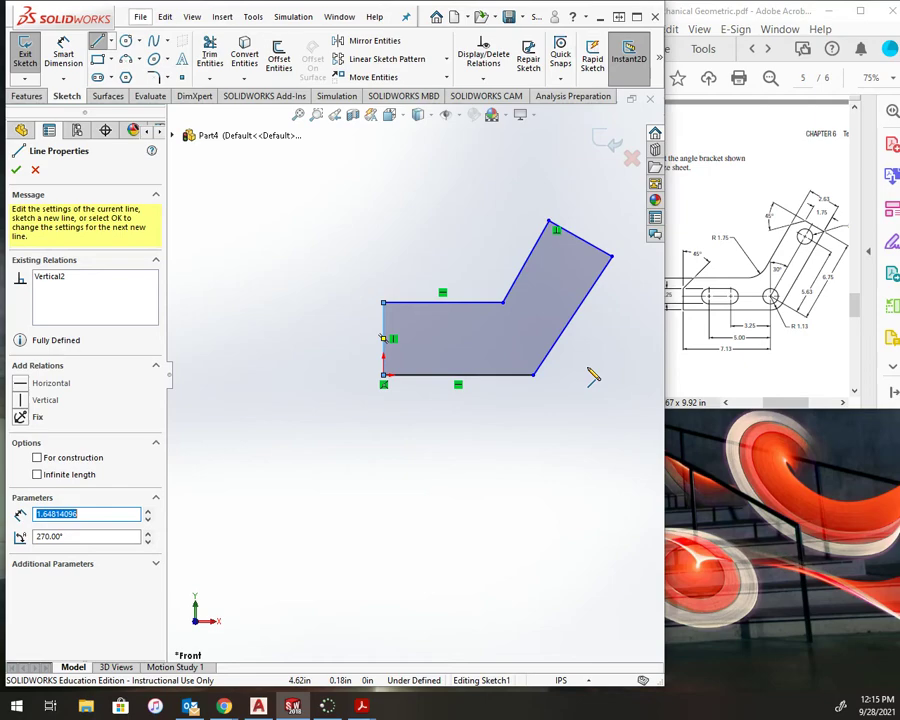
pyautogui.press('Escape')
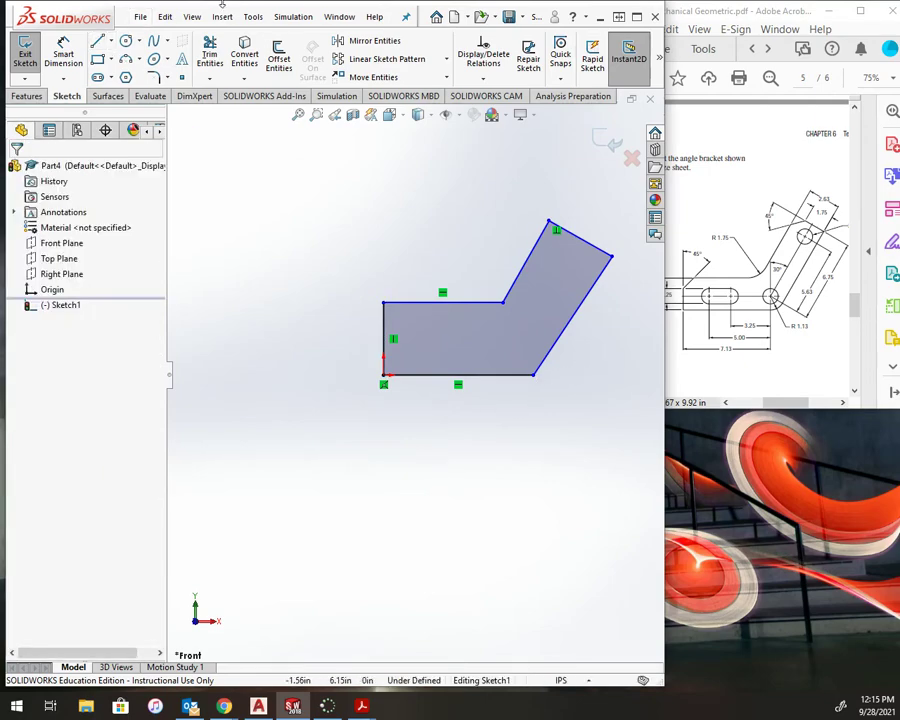
# - Sketch a horizontal straight slot with added dimensions in the lower leg, about 1.13 in between centers and 0.70 in wide
pyautogui.click(99, 78)
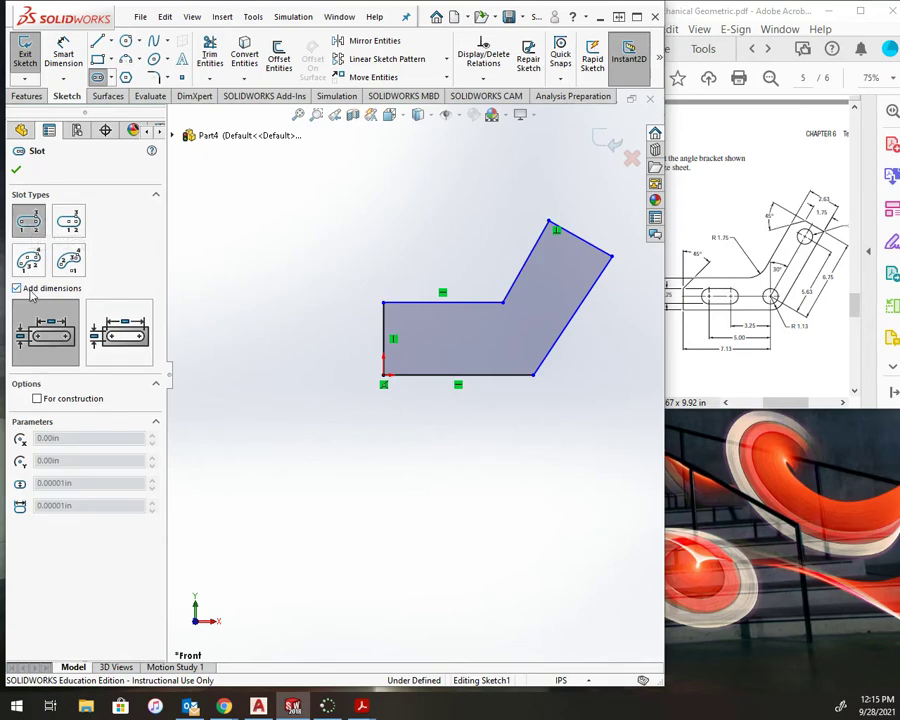
pyautogui.click(462, 360)
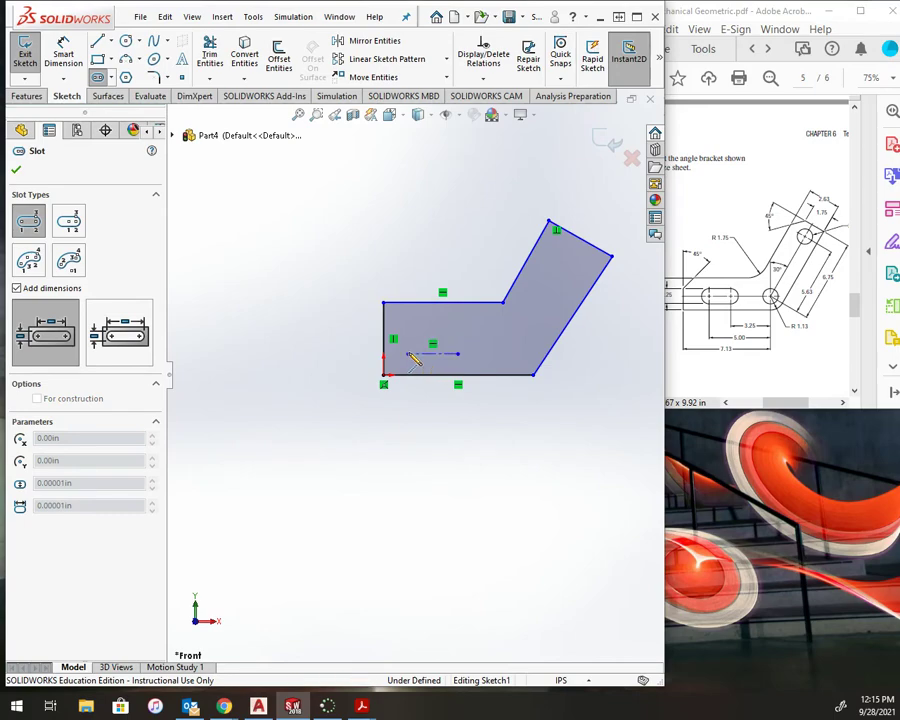
pyautogui.click(409, 354)
pyautogui.click(433, 338)
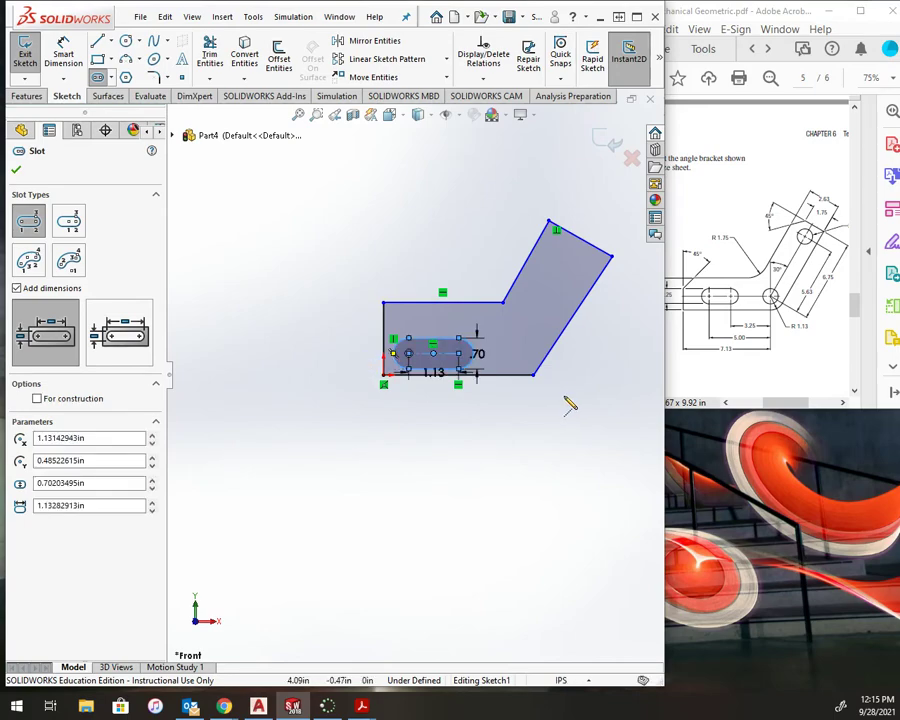
pyautogui.press('Escape')
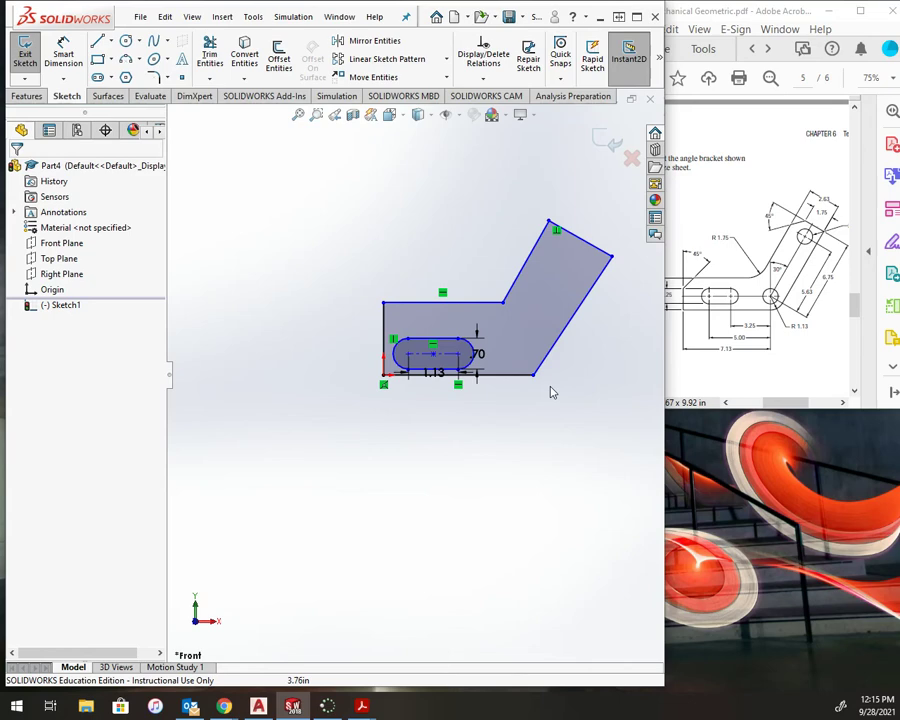
# - Fillet the outer corner between the bottom edge and the angled arm with a 1.125 in radius
pyautogui.click(156, 78)
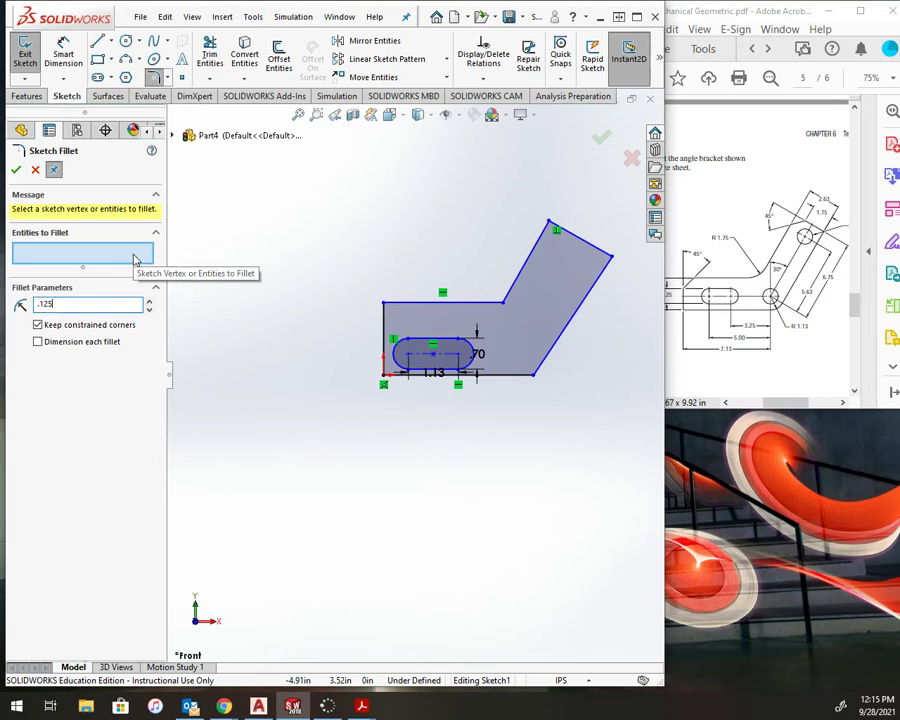
pyautogui.click(536, 379)
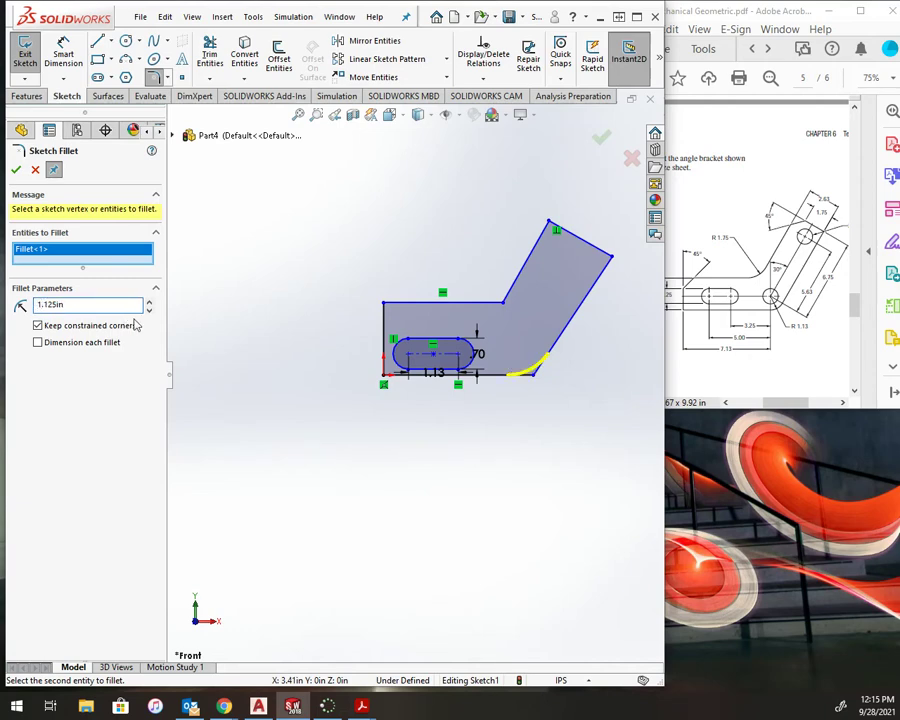
pyautogui.click(17, 171)
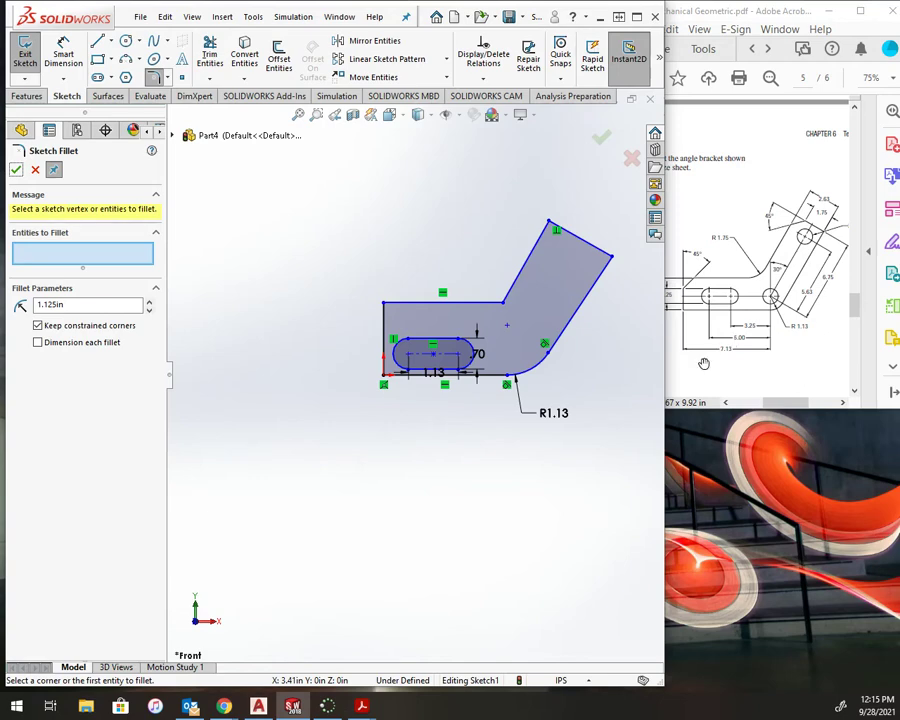
# - Dimension the horizontal distance from the outline's left edge to the fillet center as 7.125 in
pyautogui.click(63, 50)
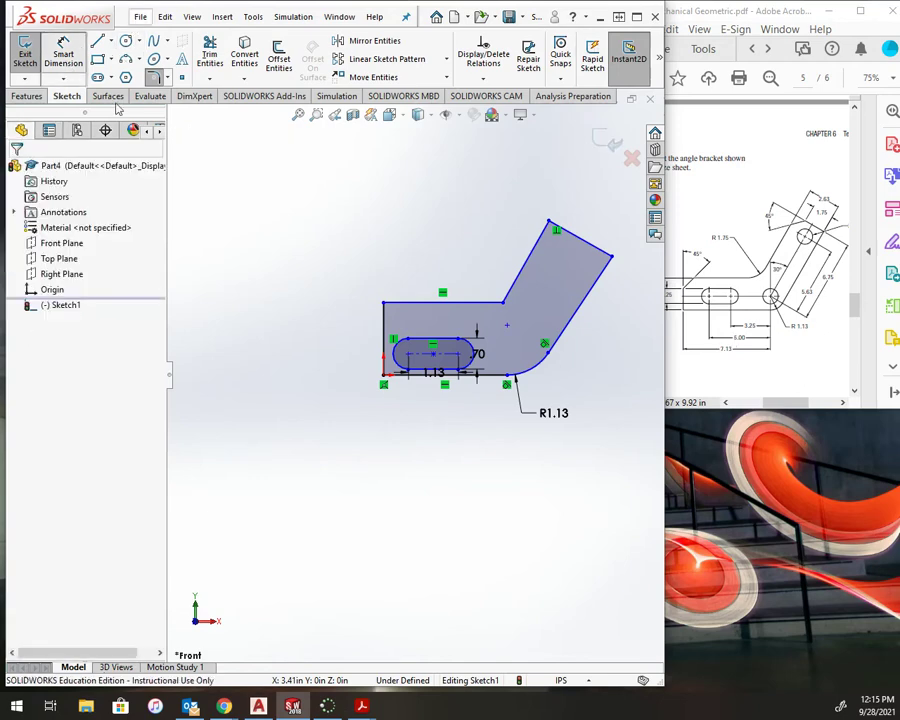
pyautogui.click(507, 327)
pyautogui.click(388, 337)
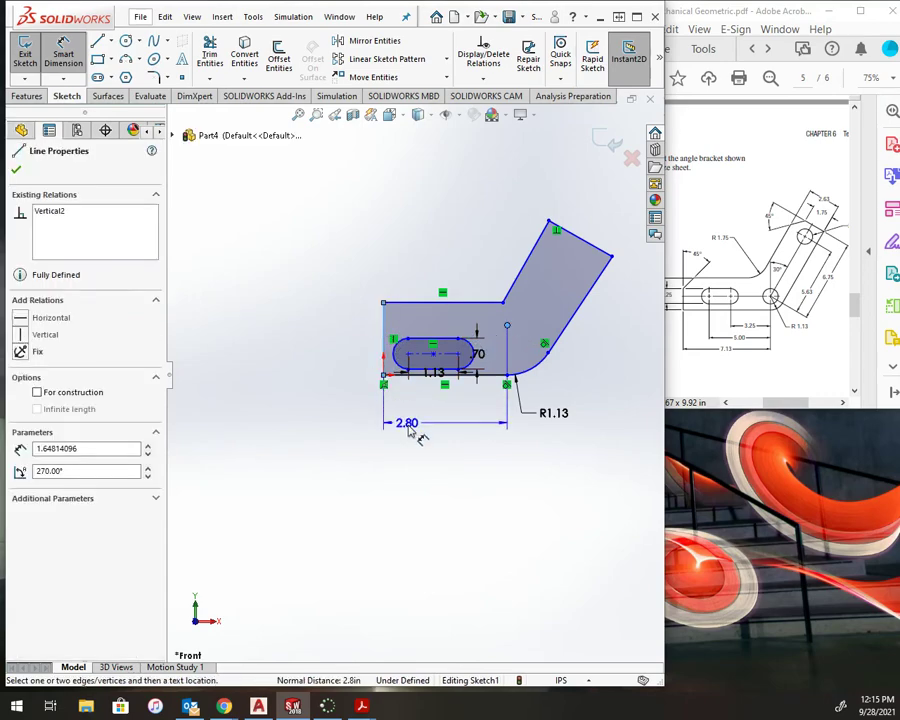
pyautogui.click(410, 436)
pyautogui.write('7.125')
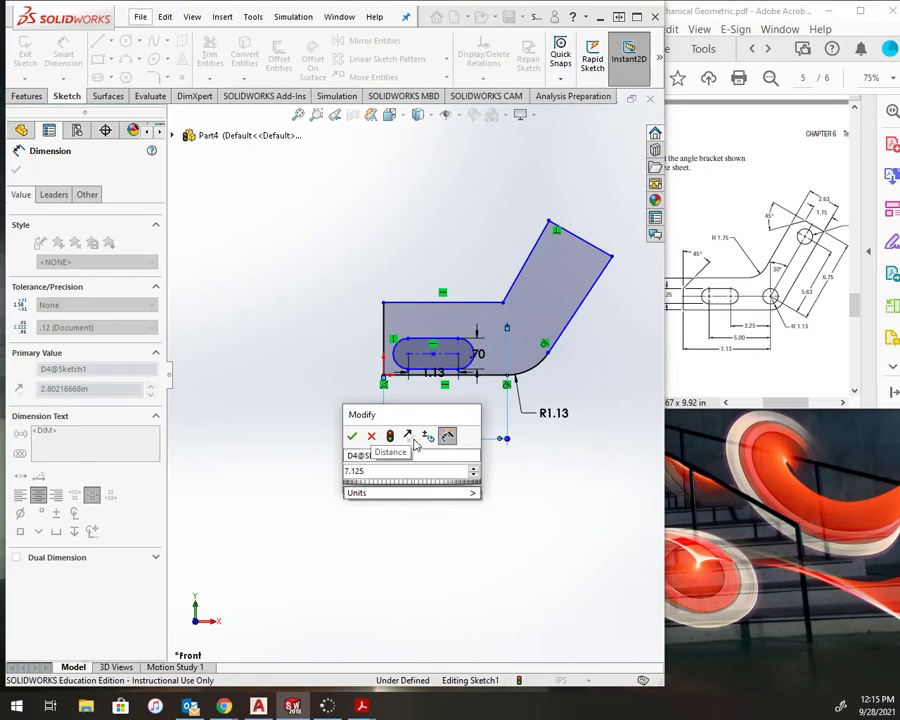
pyautogui.press('Return')
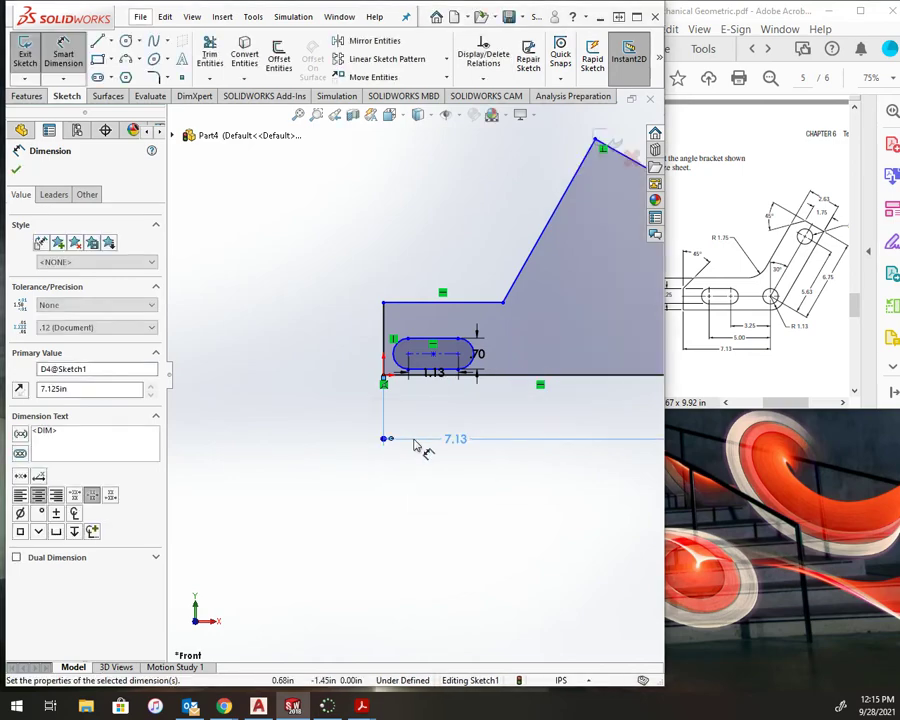
# - Dimension the end edge of the angled arm as 2.625 in
pyautogui.scroll(2, 418, 420)
pyautogui.scroll(2, 432, 422)
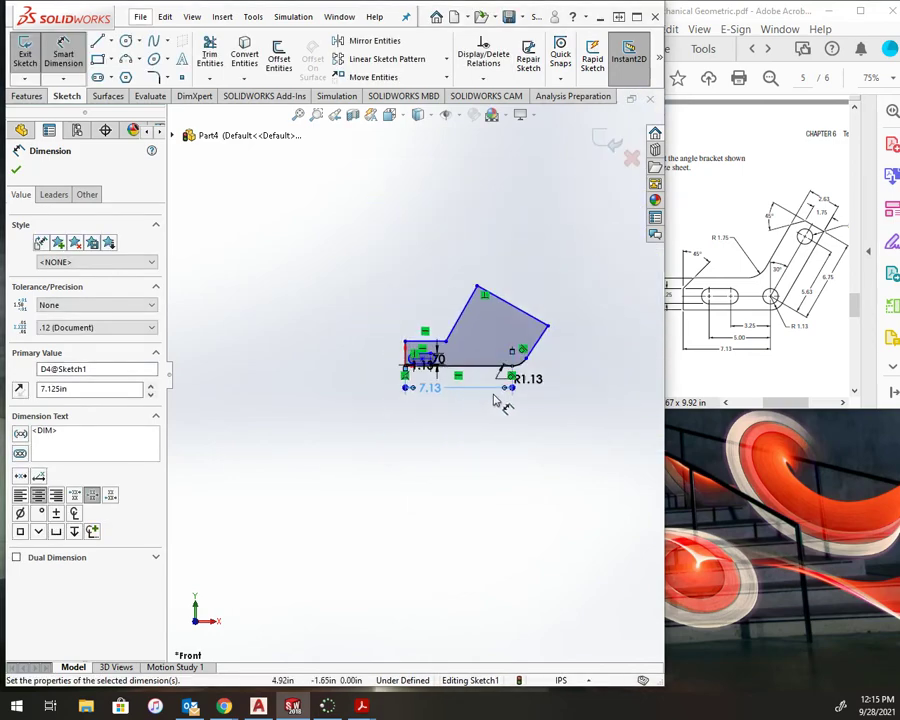
pyautogui.scroll(-1, 432, 337)
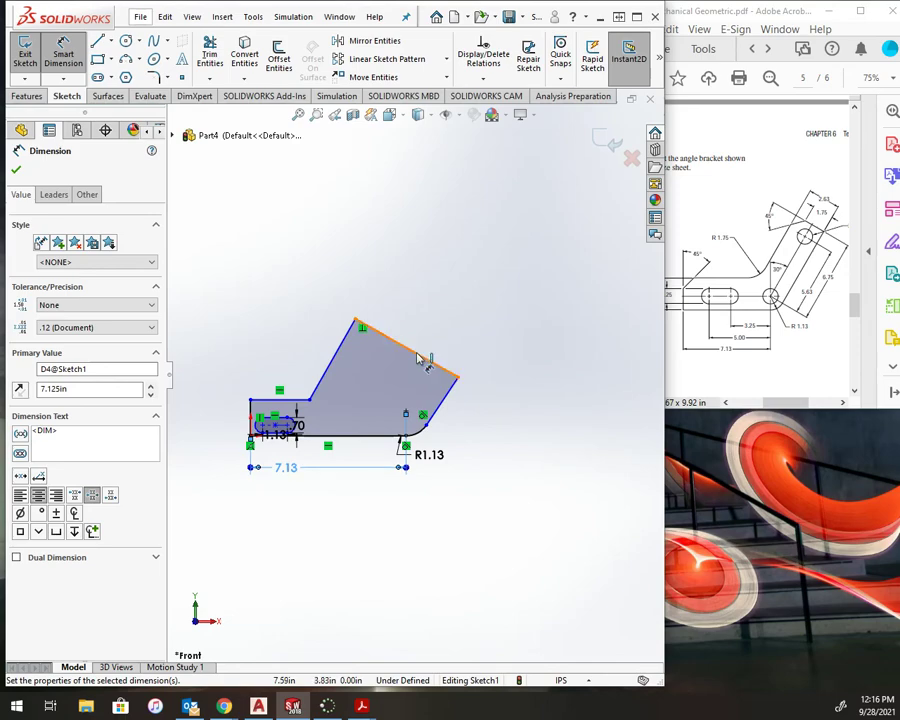
pyautogui.click(426, 359)
pyautogui.click(446, 325)
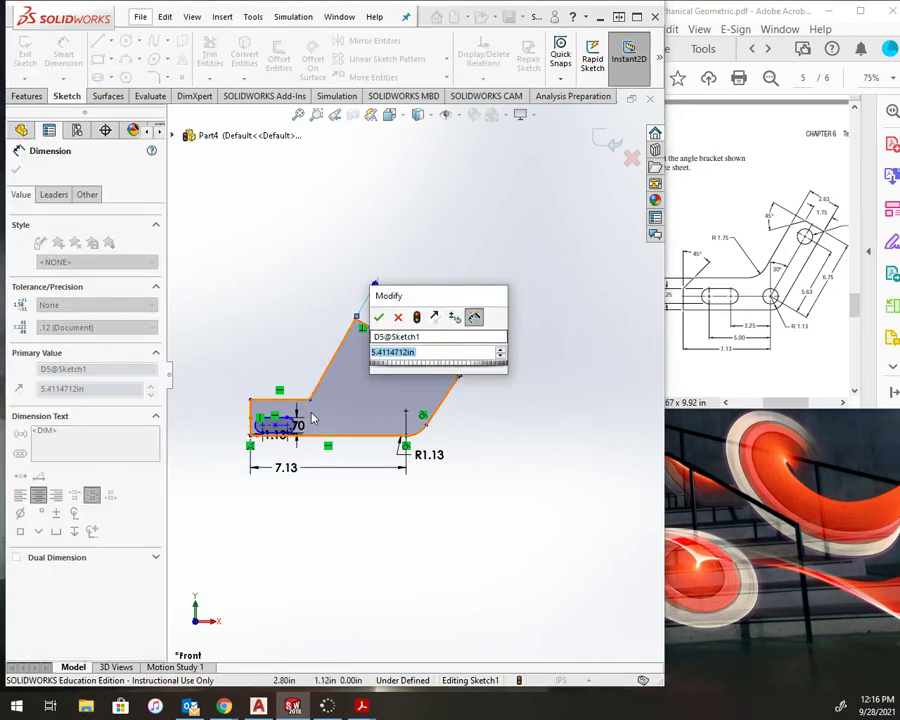
pyautogui.write('2.625')
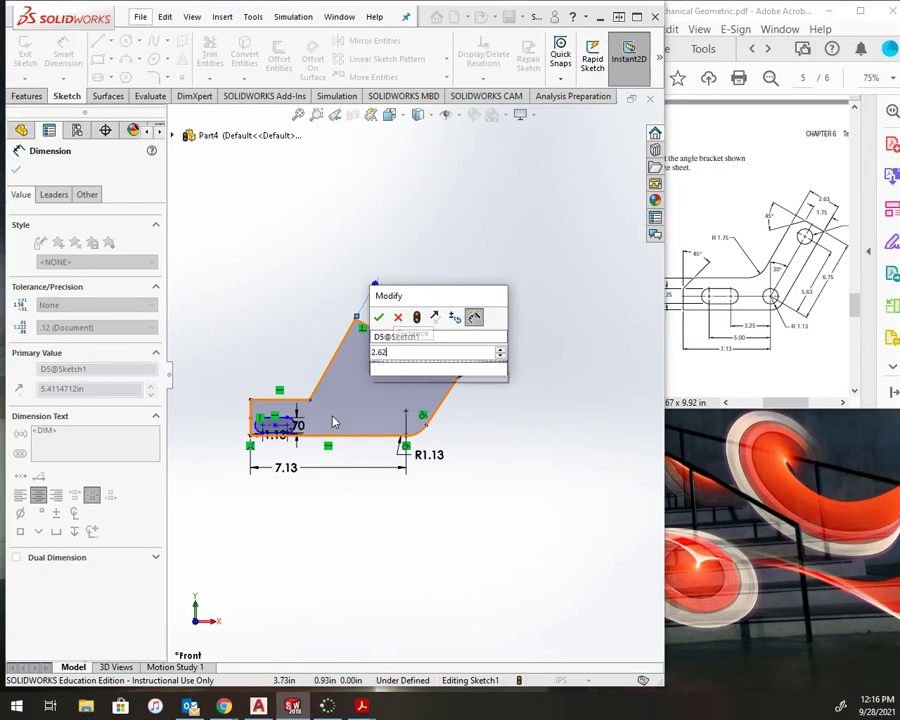
pyautogui.press('Return')
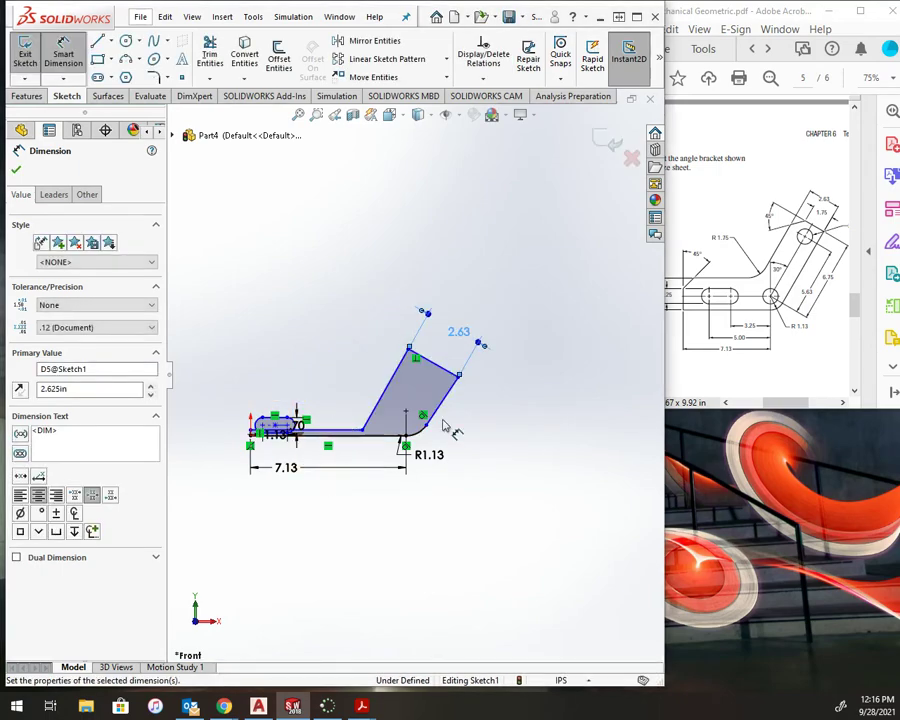
# - Check the bracket drawing in the PDF and dimension the outline's left vertical edge as 2.625 in
pyautogui.moveTo(782, 405); pyautogui.dragTo(781, 406)
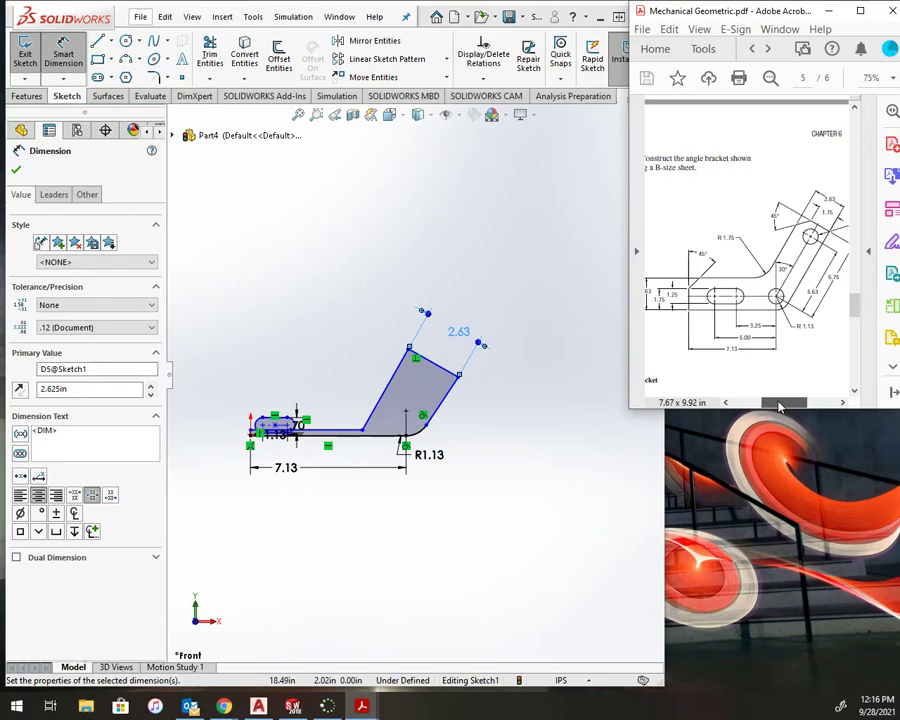
pyautogui.scroll(-5, 265, 420)
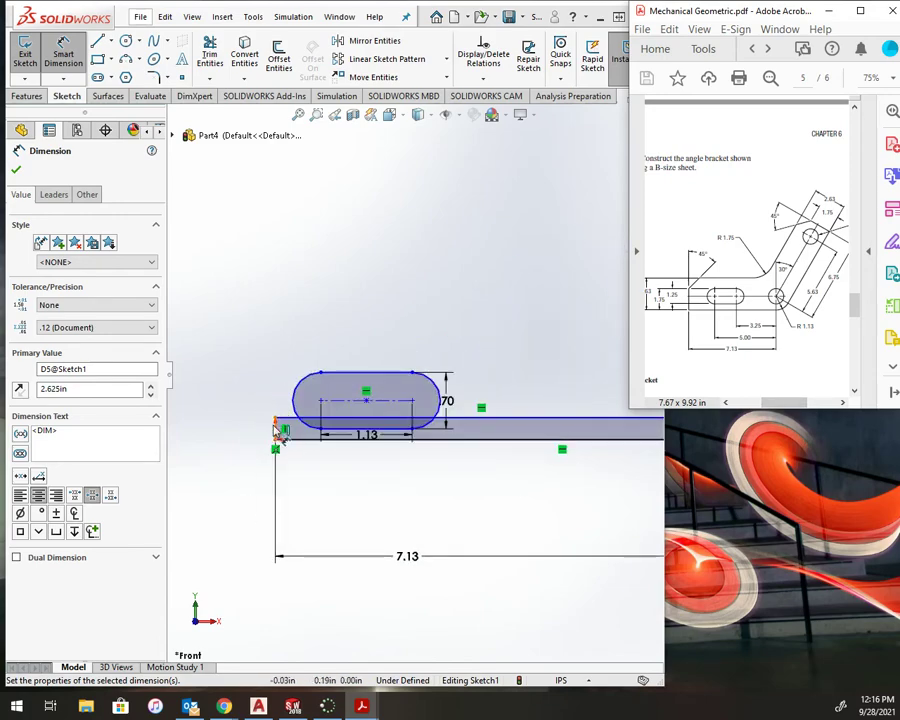
pyautogui.click(276, 432)
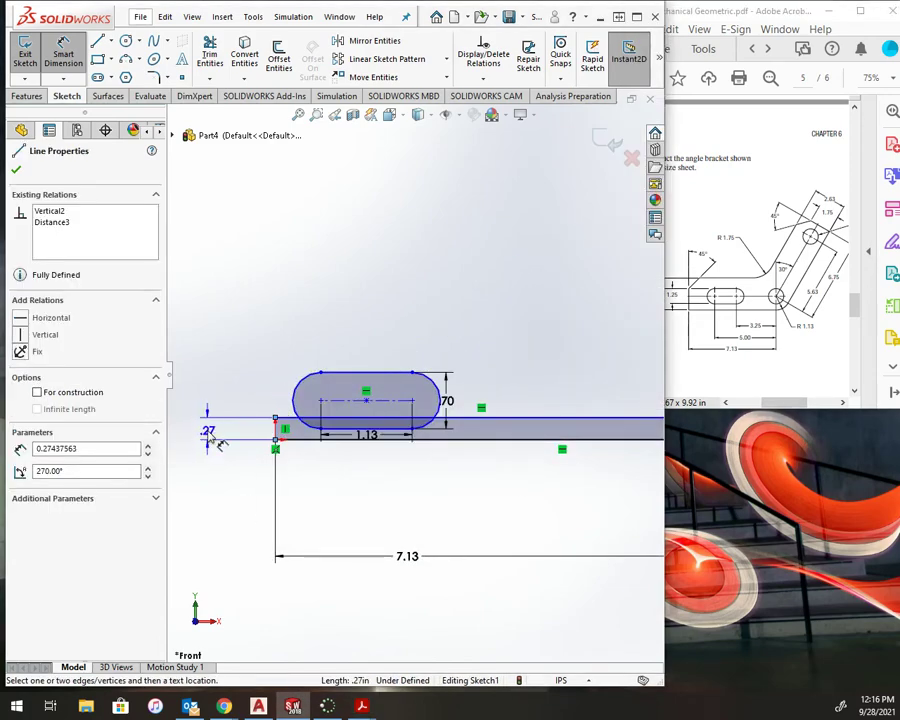
pyautogui.click(213, 440)
pyautogui.write('2.62')
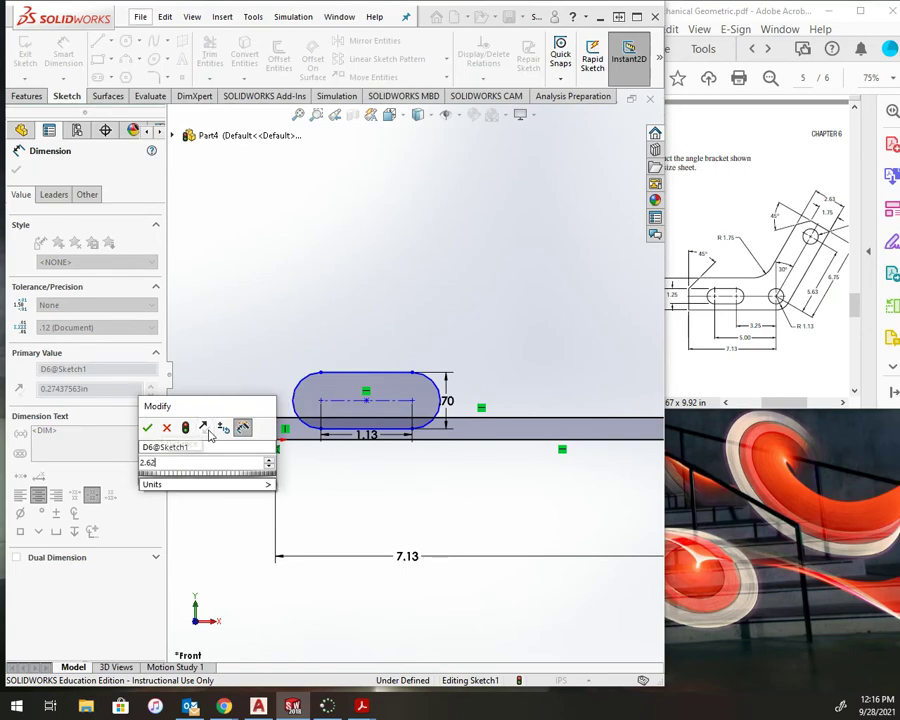
pyautogui.write('5')
pyautogui.press('Return')
# - Dimension the horizontal distance from the slot's left arc center to the fillet center as 5 in
pyautogui.scroll(-2, 300, 445)
pyautogui.scroll(2, 340, 449)
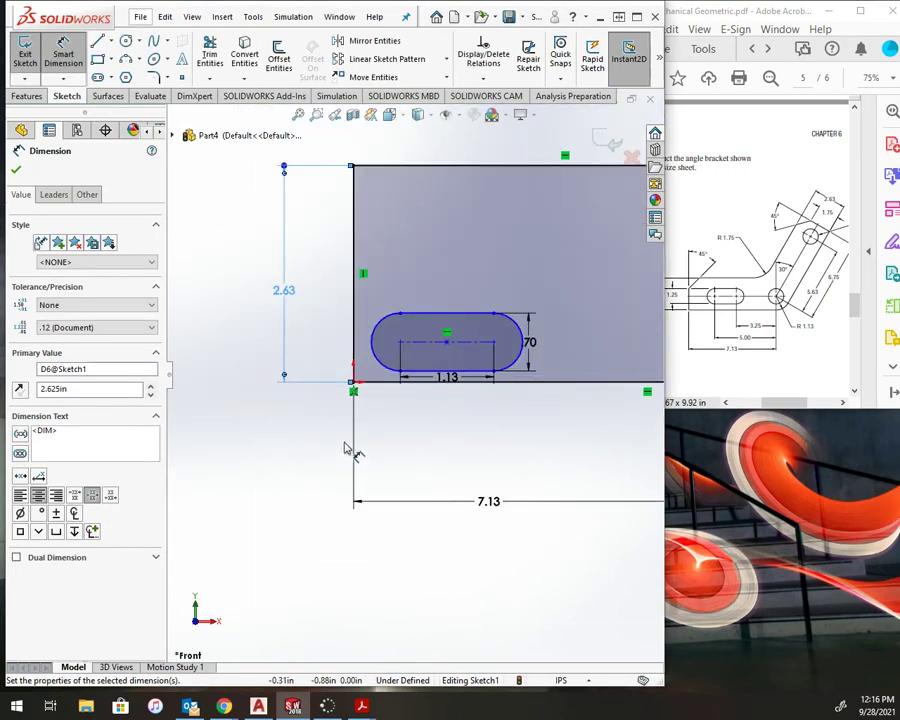
pyautogui.scroll(3, 574, 418)
pyautogui.scroll(-1, 618, 323)
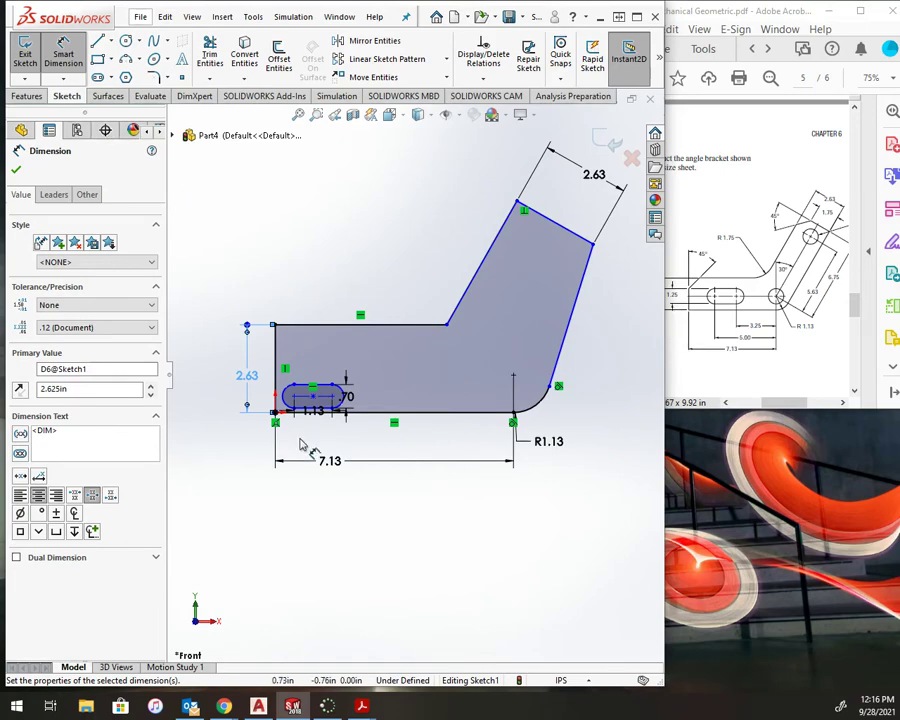
pyautogui.click(295, 398)
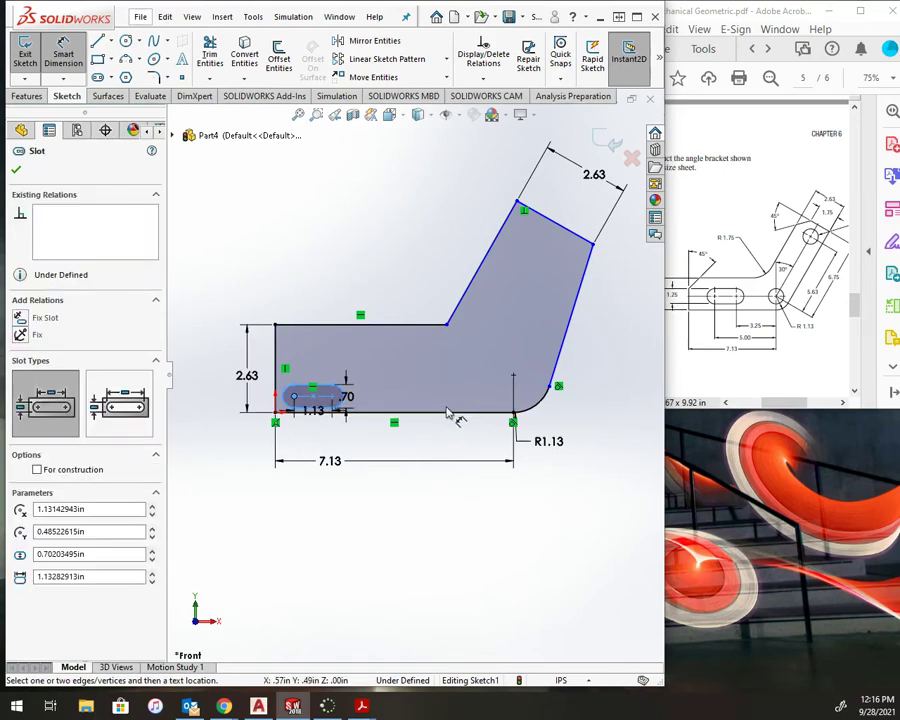
pyautogui.click(513, 378)
pyautogui.click(452, 444)
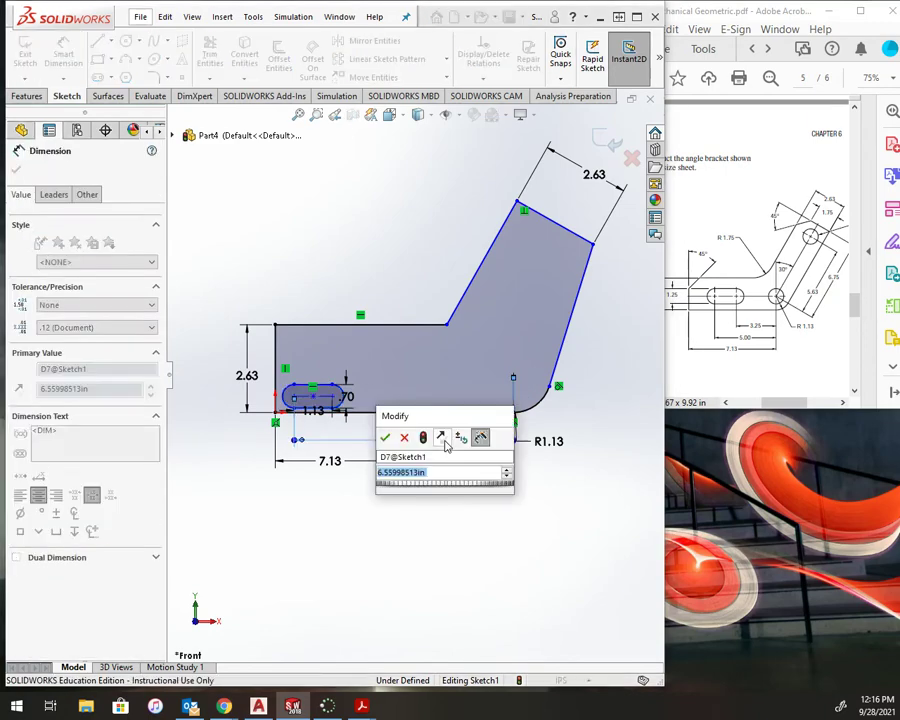
pyautogui.write('5')
pyautogui.press('Return')
pyautogui.press('Escape')
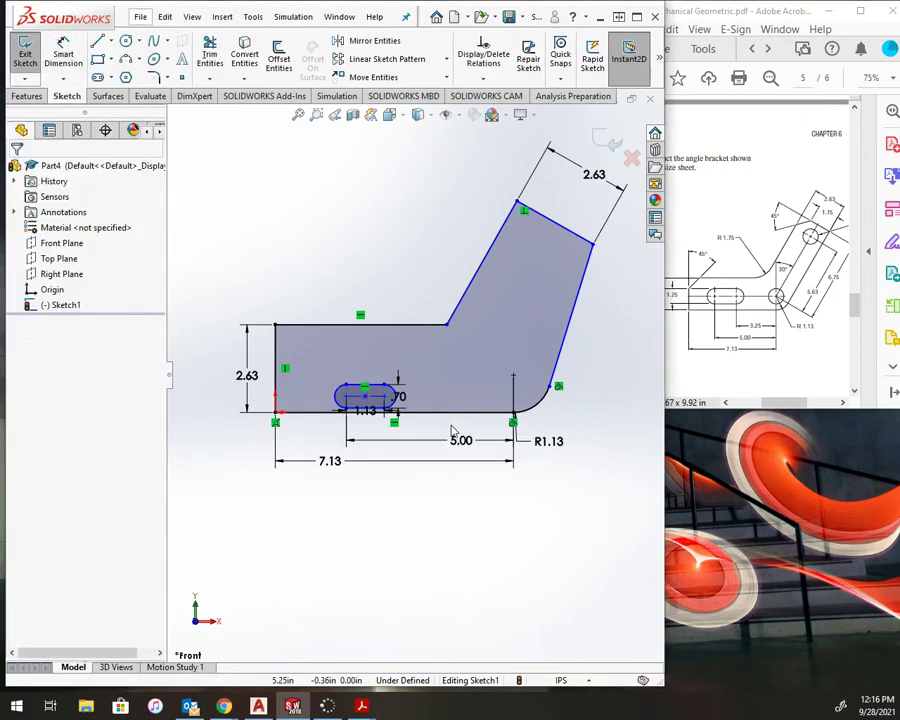
# - Delete the slot's center-to-center length dimension
pyautogui.doubleClick(368, 414)
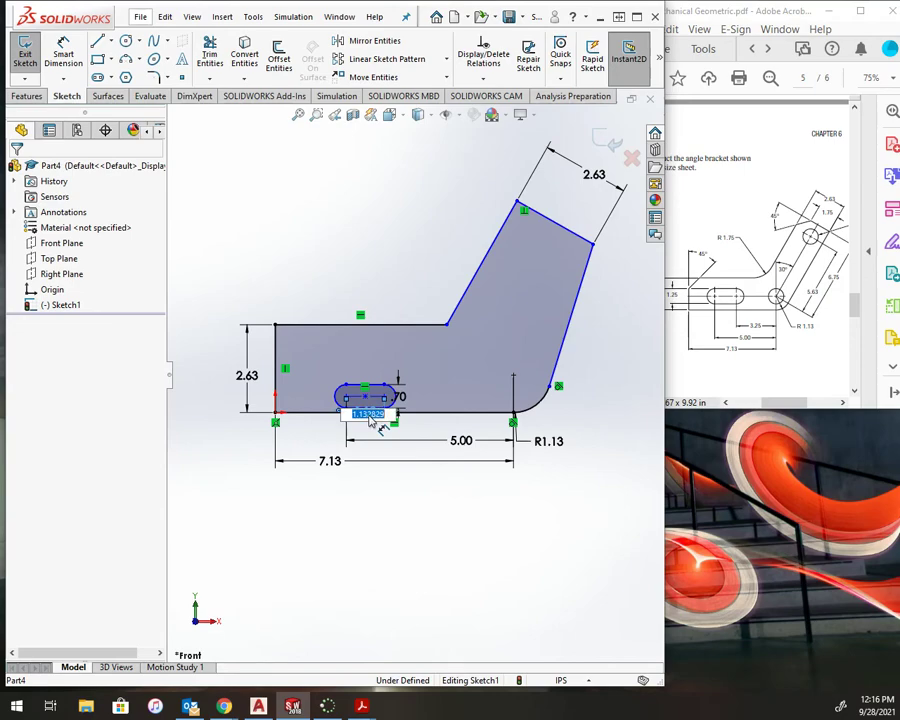
pyautogui.press('Return')
pyautogui.click(526, 352)
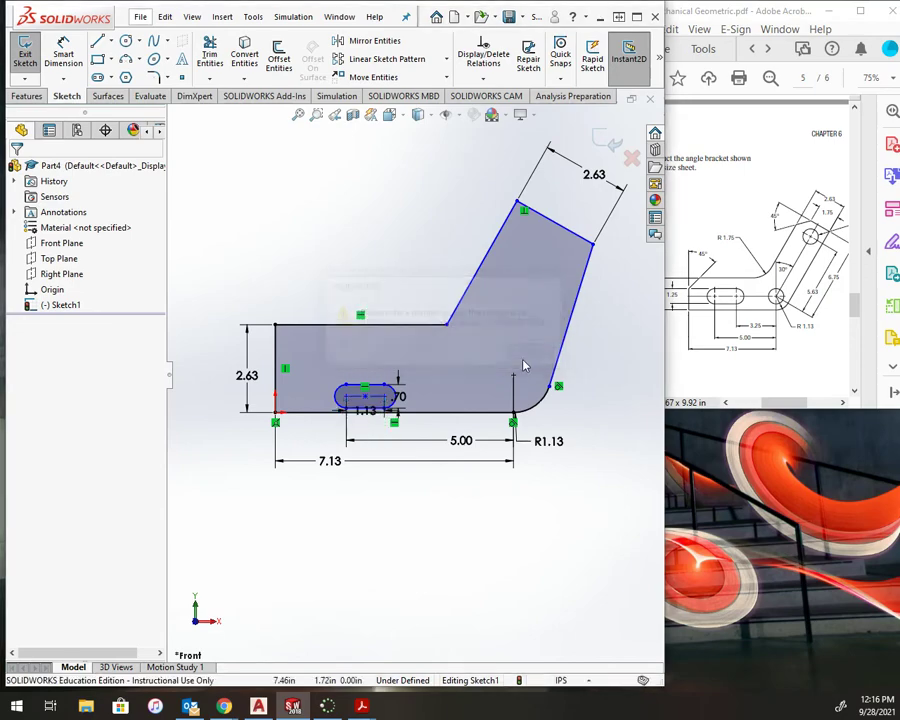
pyautogui.scroll(-3, 483, 407)
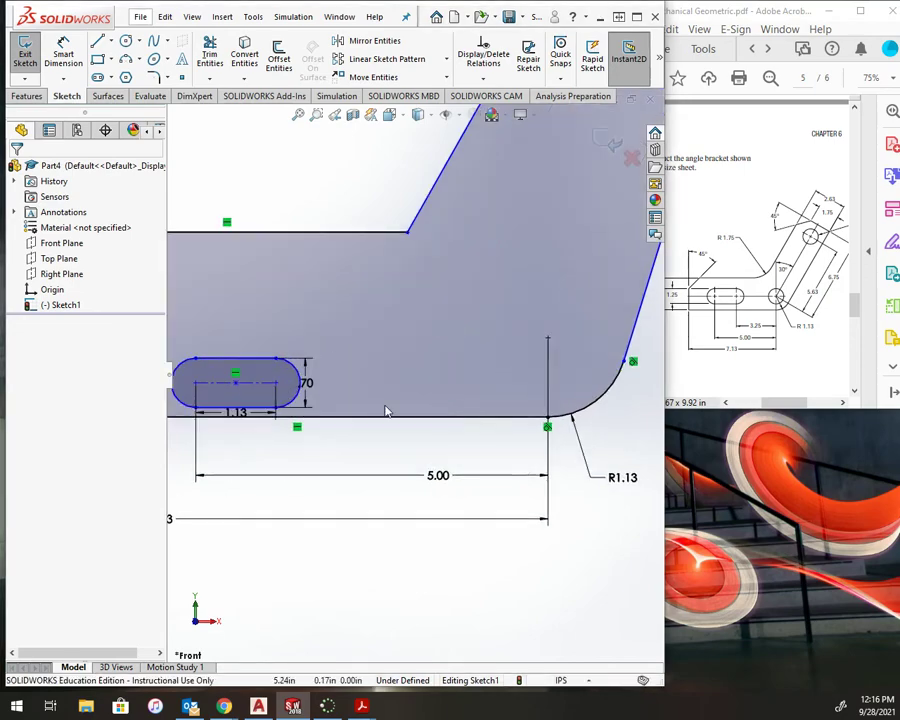
pyautogui.click(240, 413)
pyautogui.press('Delete')
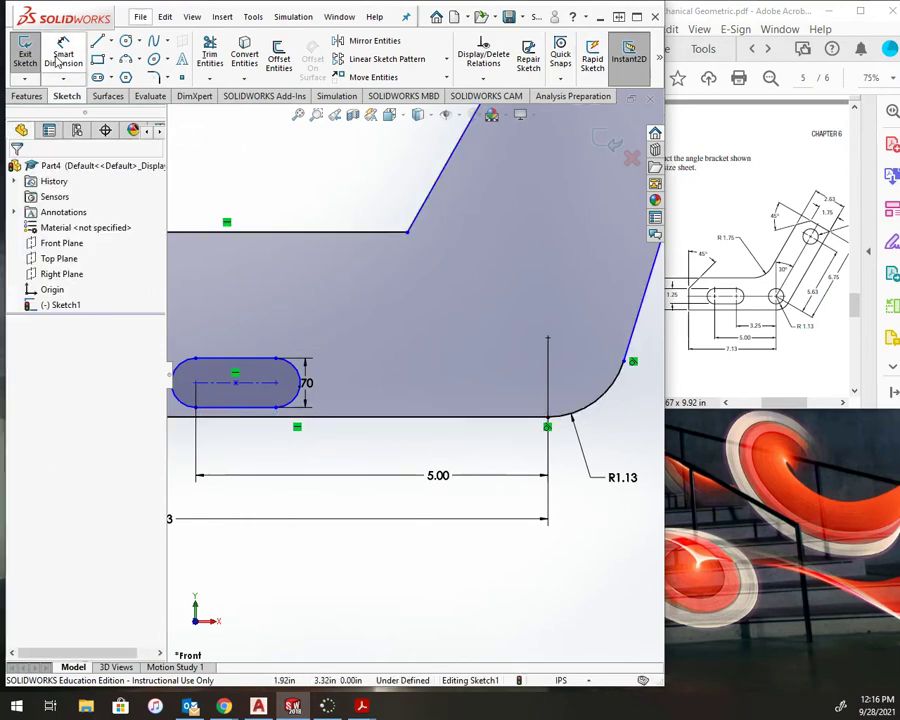
# - Dimension the horizontal distance from the slot's right arc center to the fillet center as 3.25 in
pyautogui.click(63, 55)
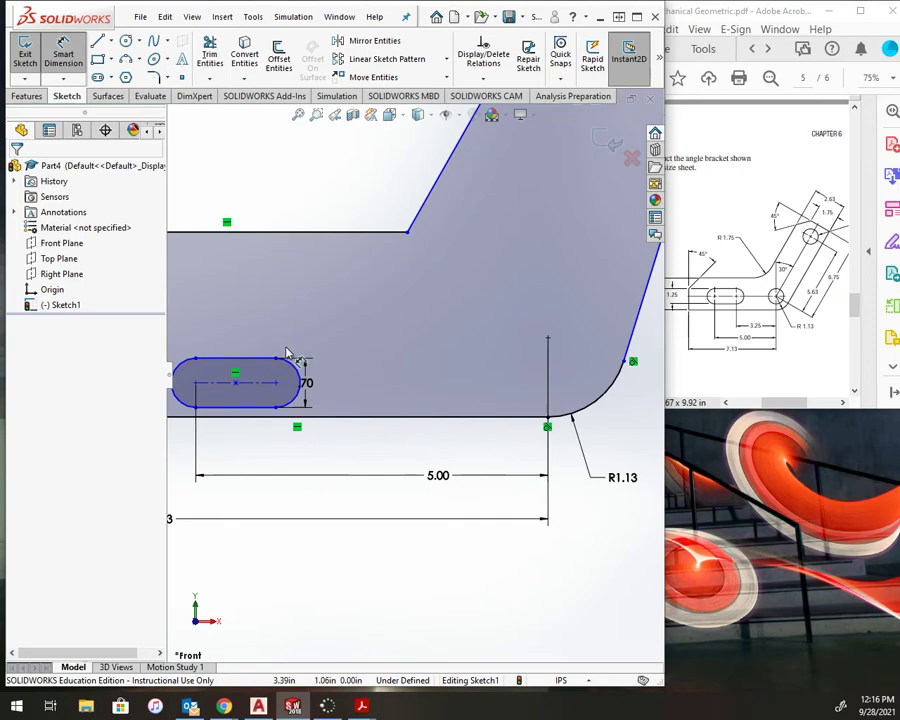
pyautogui.click(276, 383)
pyautogui.click(547, 339)
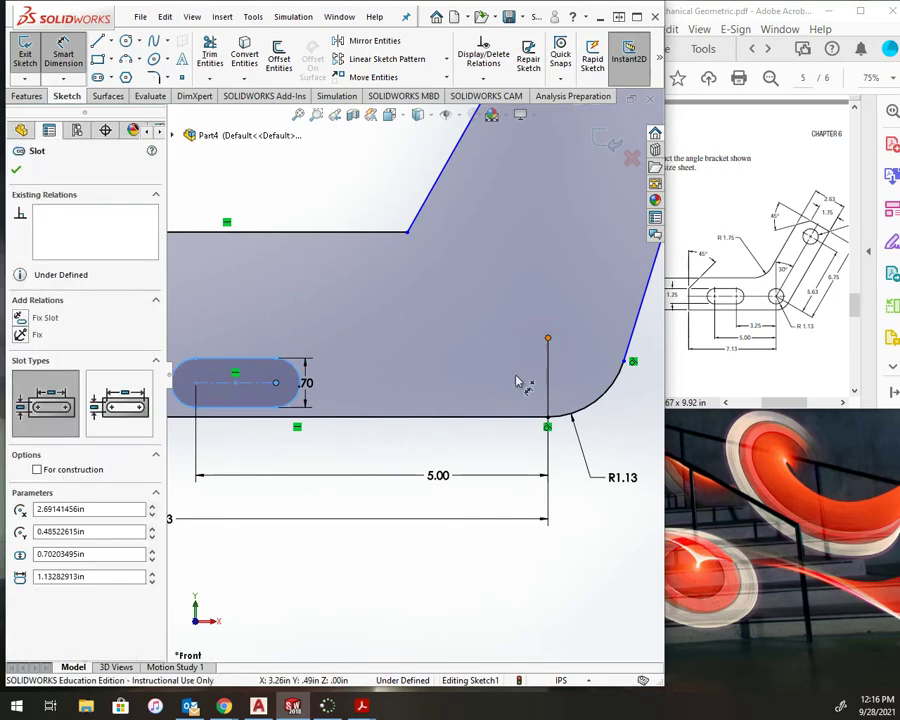
pyautogui.click(412, 448)
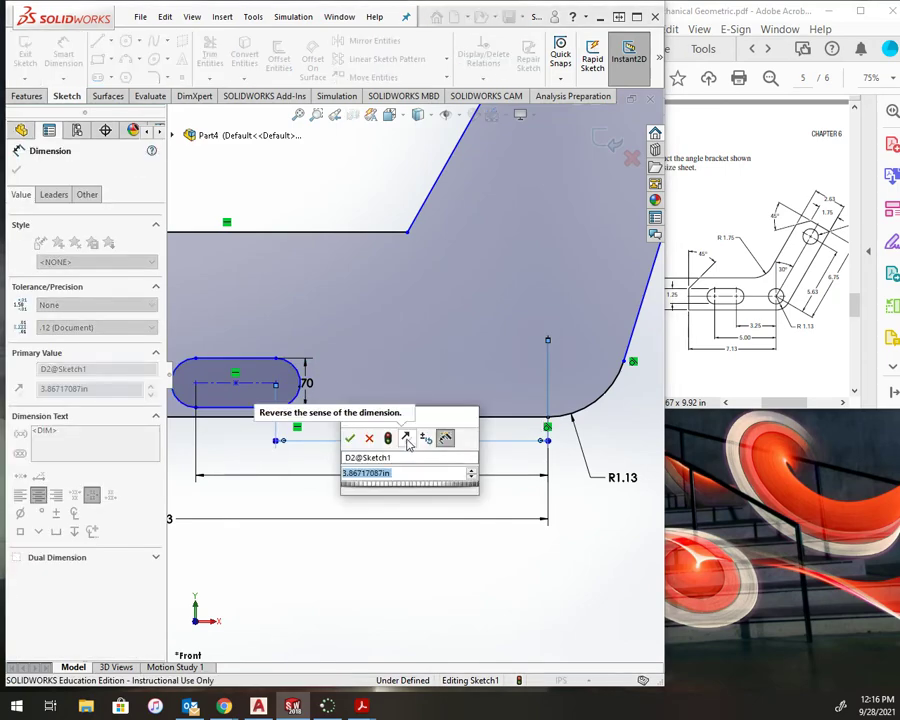
pyautogui.write('3.25')
pyautogui.press('Return')
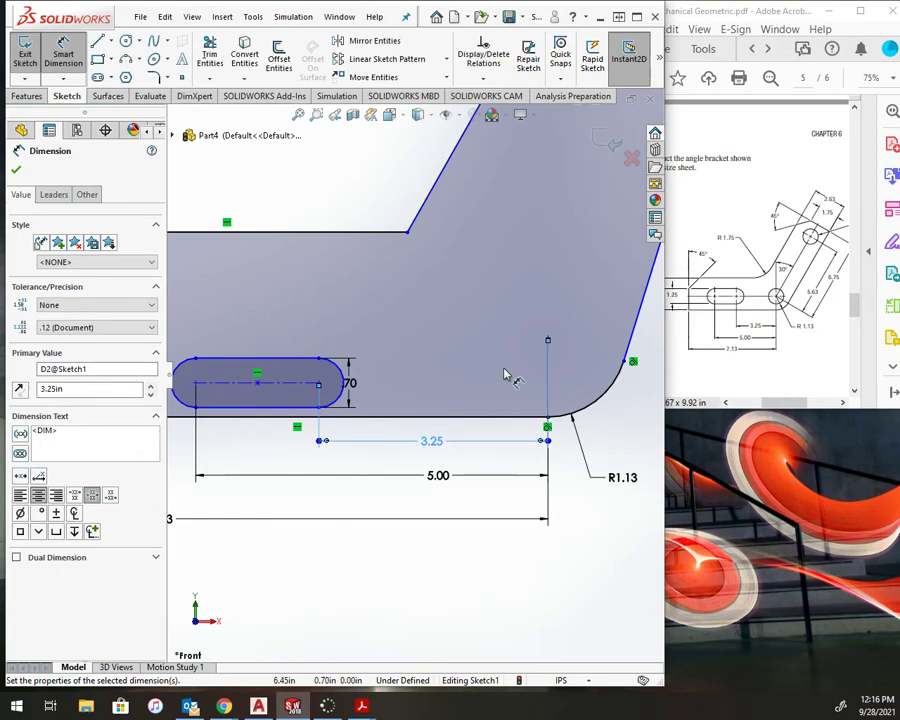
pyautogui.press('Escape')
pyautogui.press('Escape')
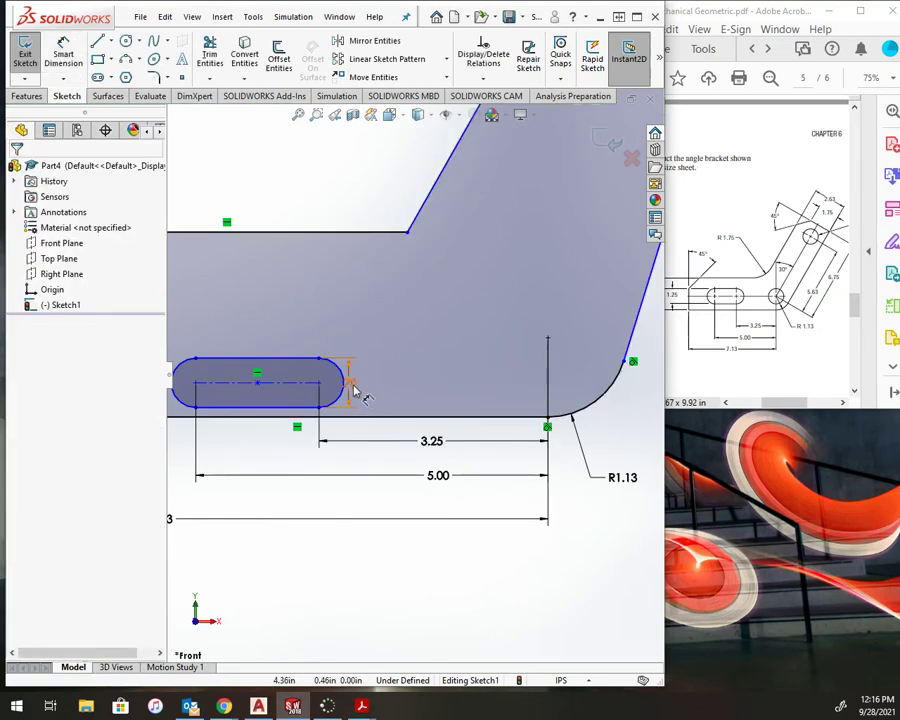
# - Set the slot's overall width to 1.25 in
pyautogui.doubleClick(352, 382)
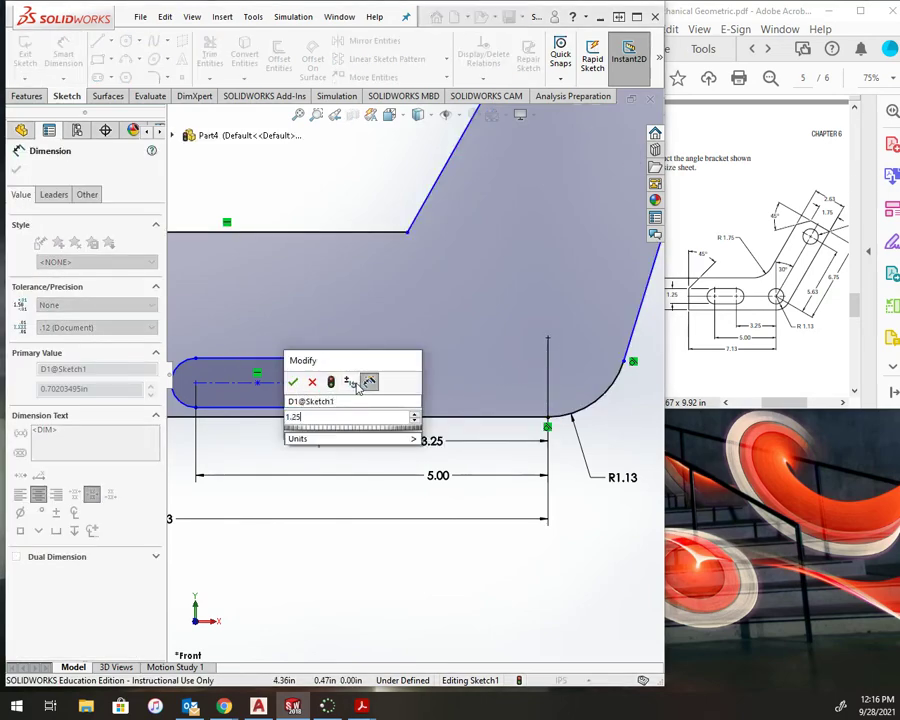
pyautogui.press('Escape')
pyautogui.click(783, 410)
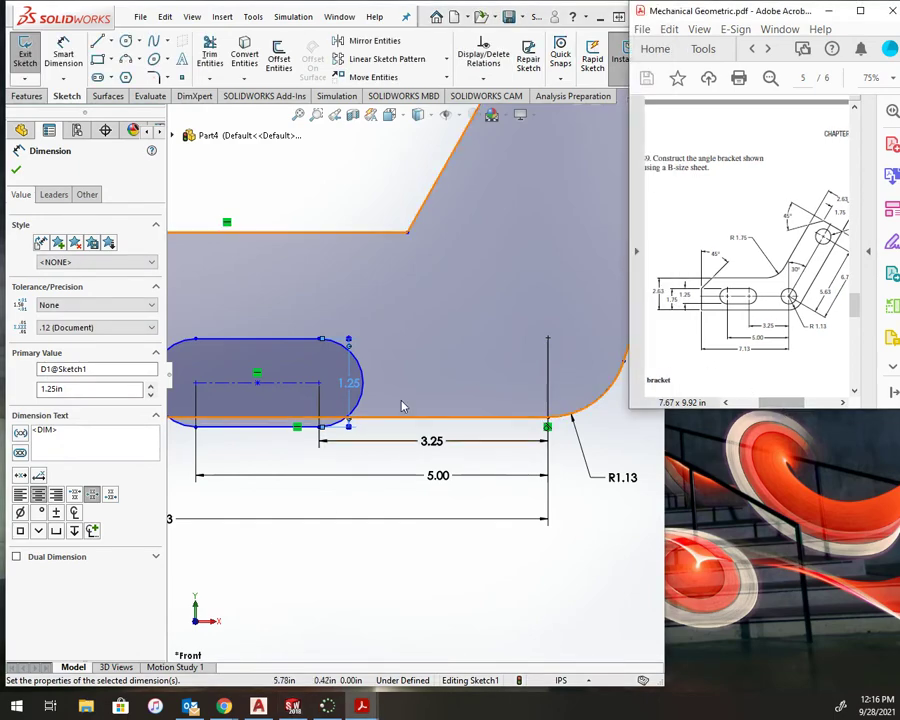
# - Dimension the vertical distance from the outline's bottom edge to the slot's upper edge as 1.75 in
pyautogui.scroll(-3, 380, 424)
pyautogui.scroll(5, 378, 425)
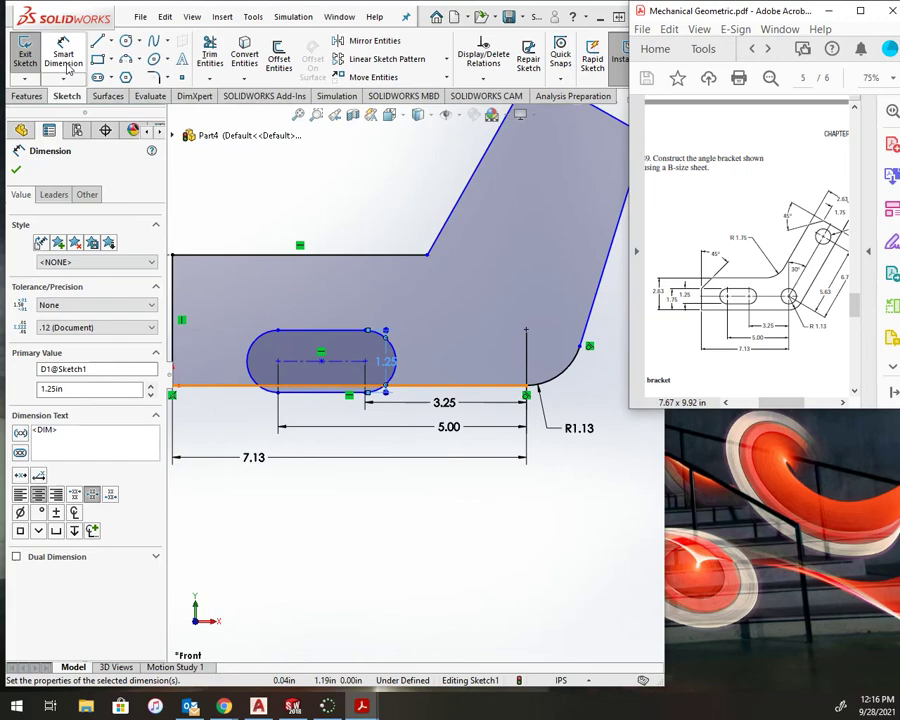
pyautogui.click(272, 288)
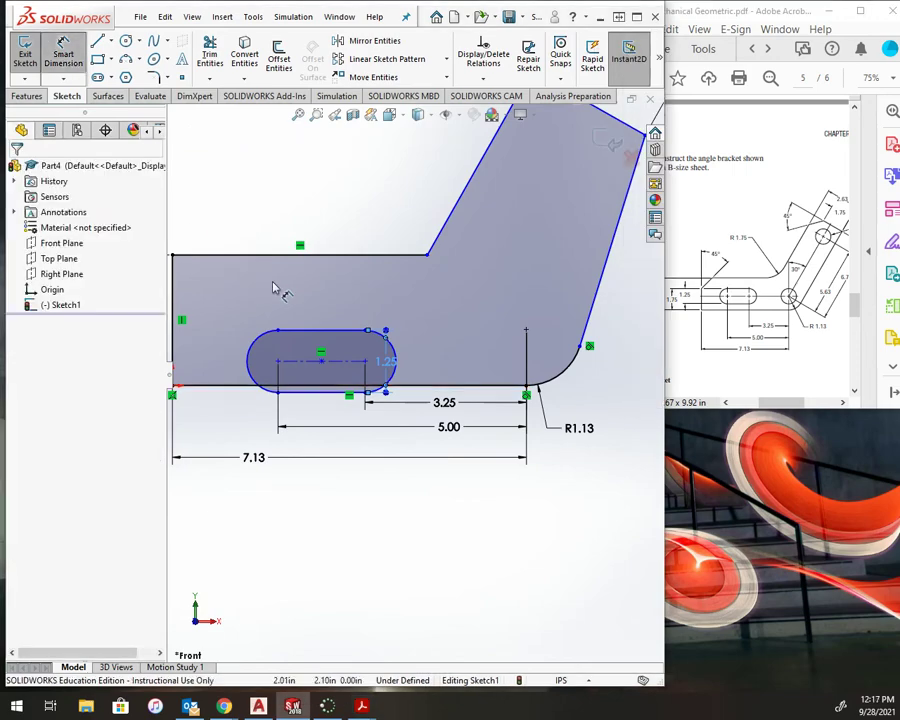
pyautogui.click(316, 335)
pyautogui.click(232, 384)
pyautogui.scroll(-2, 240, 383)
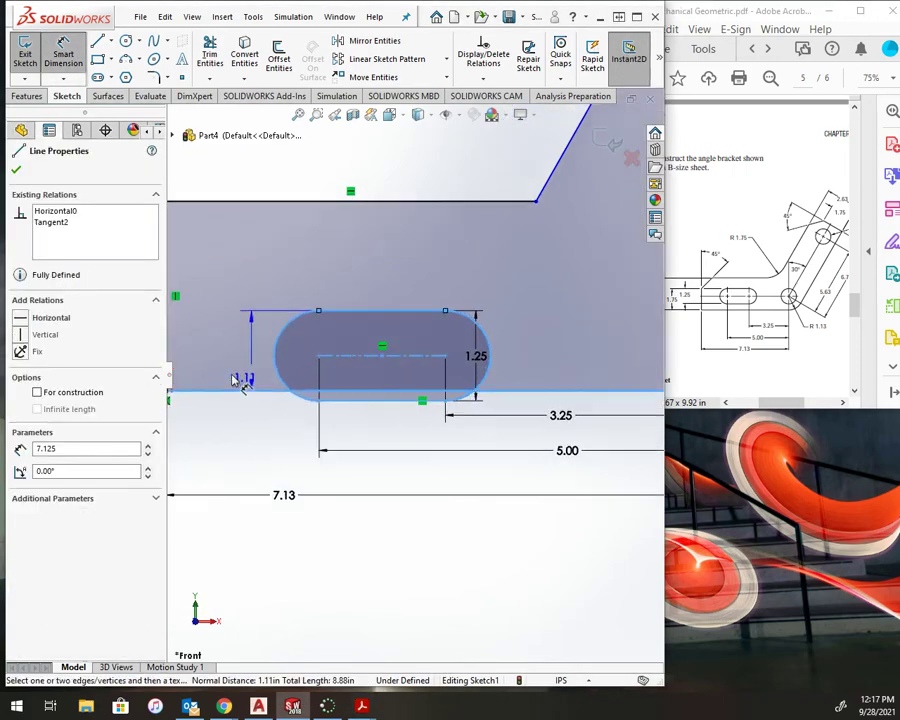
pyautogui.scroll(3, 240, 375)
pyautogui.click(284, 348)
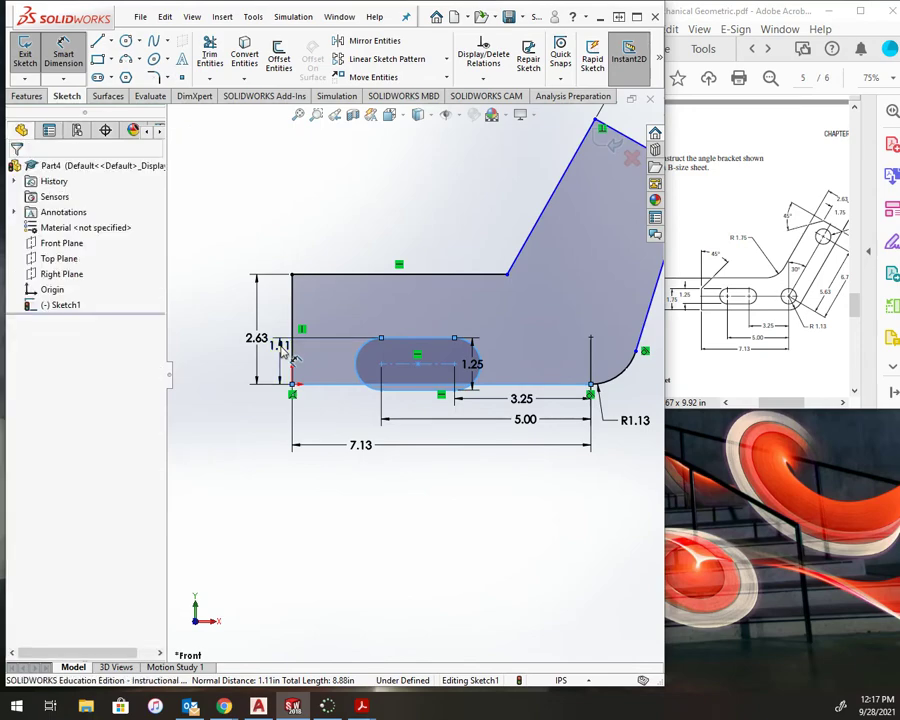
pyautogui.click(284, 348)
pyautogui.write('1.75')
pyautogui.press('Return')
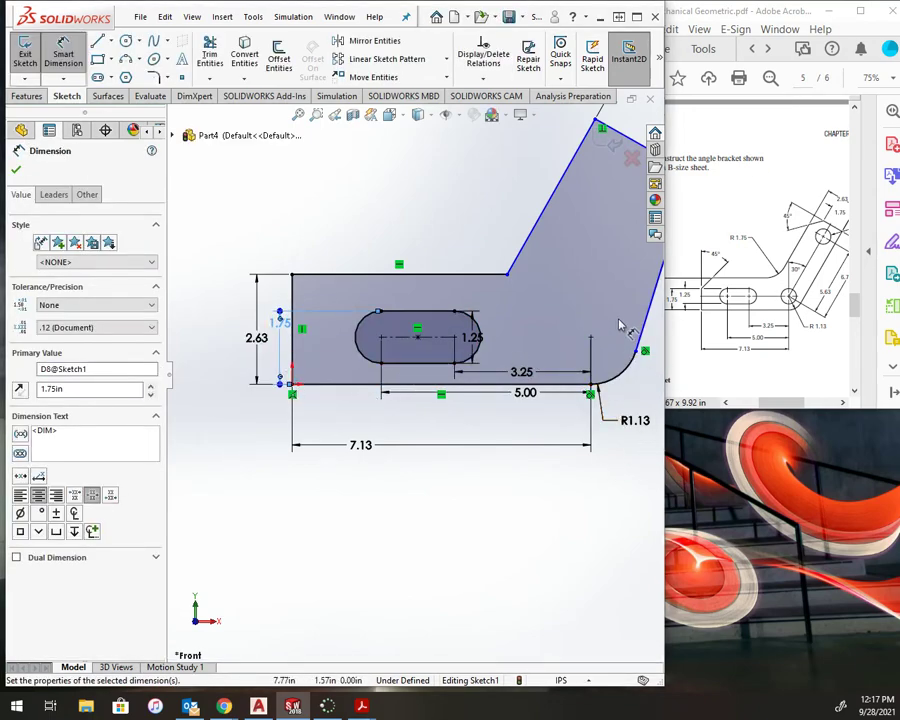
pyautogui.press('Escape')
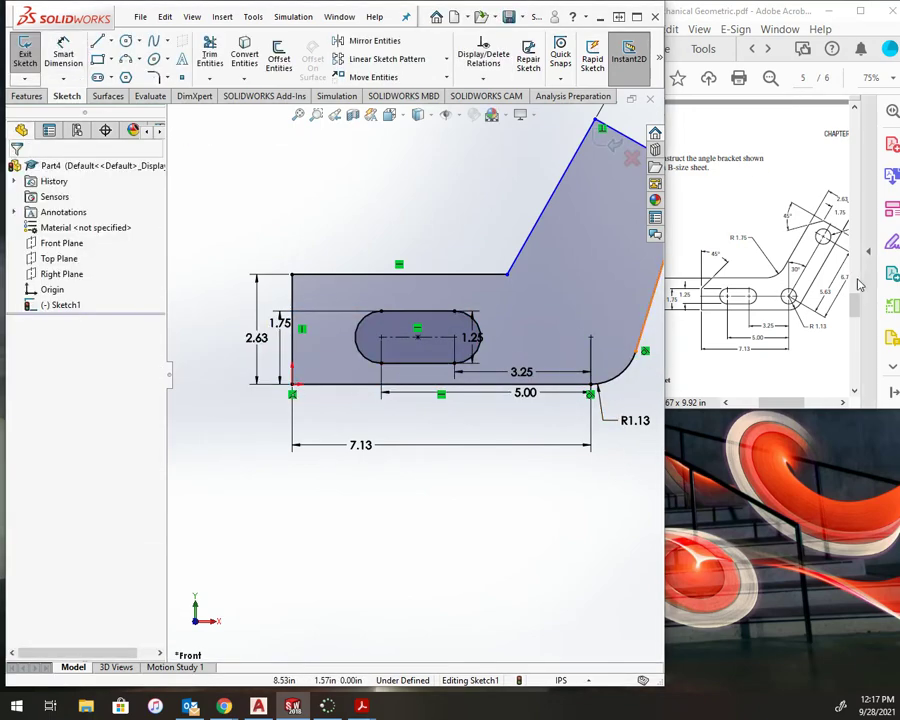
# - Check the angled arm in the PDF drawing and sketch a vertical centerline about 2.73 in long upward from the fillet center
pyautogui.click(786, 393)
pyautogui.hscroll(2, 799, 275)
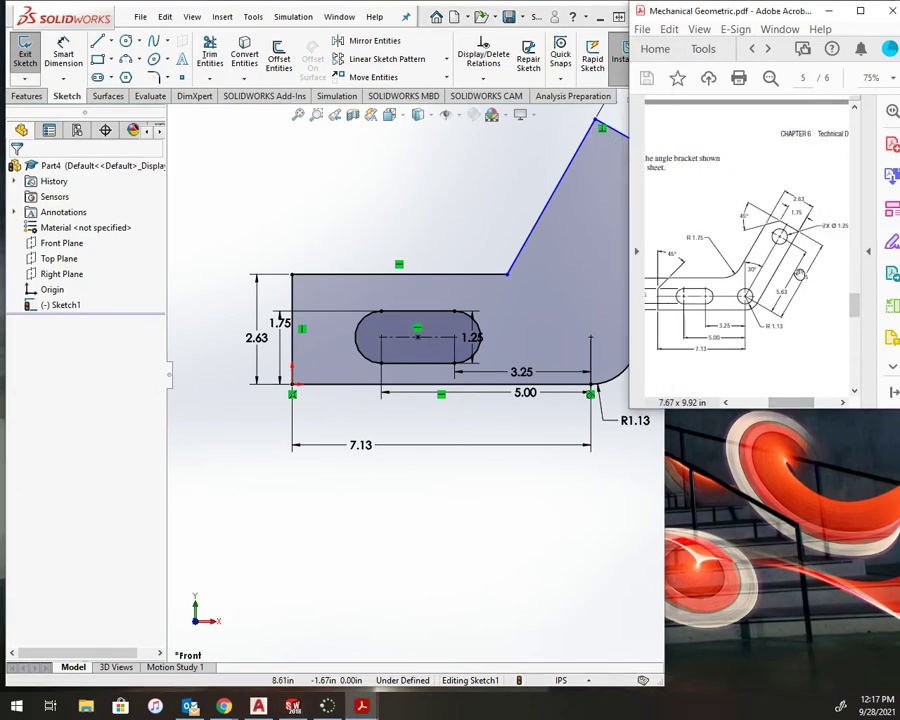
pyautogui.click(108, 42)
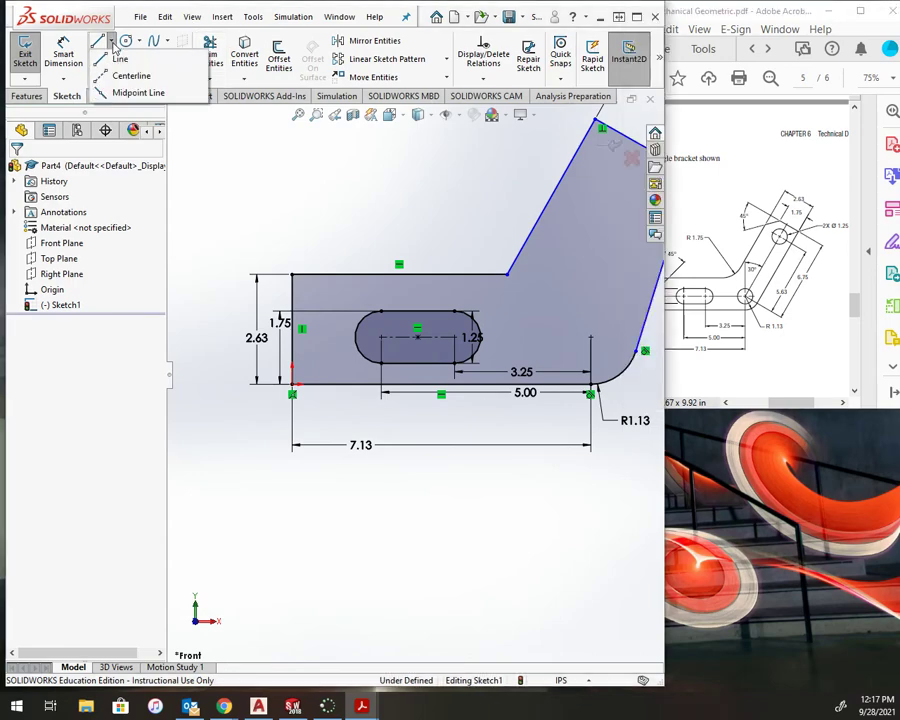
pyautogui.click(128, 76)
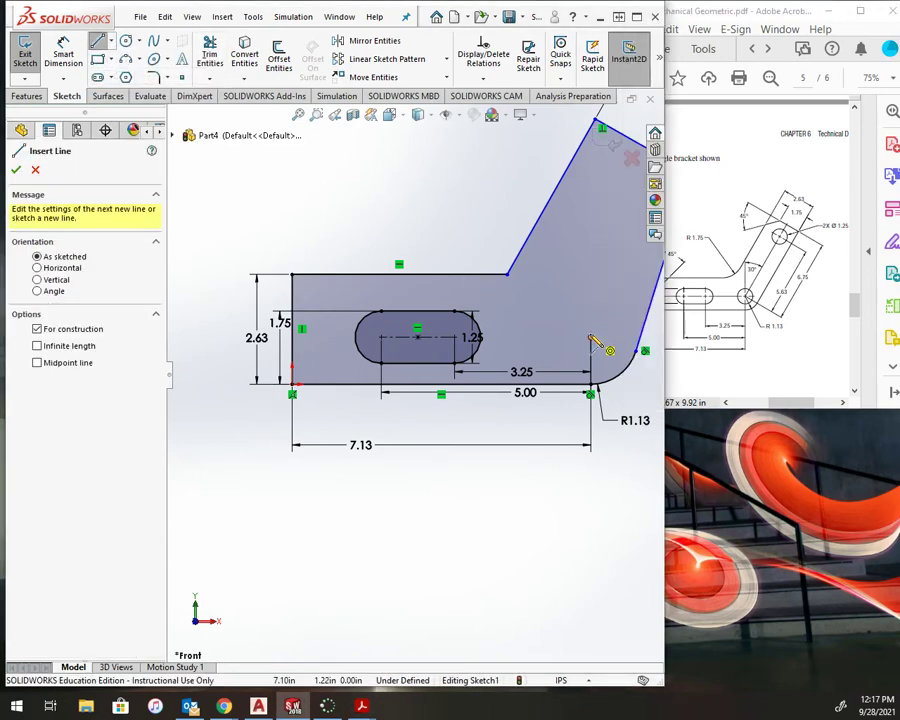
pyautogui.click(590, 390)
pyautogui.click(590, 222)
pyautogui.press('Escape')
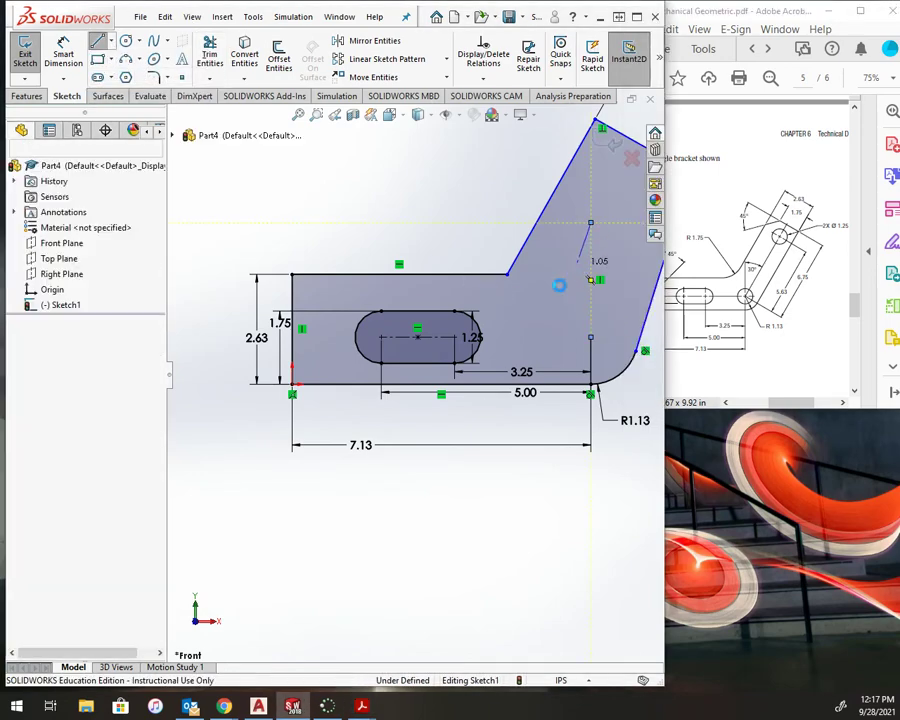
# - Dimension the angle between the vertical centerline and the angled arm's right edge as 30°
pyautogui.click(63, 50)
pyautogui.scroll(3, 512, 356)
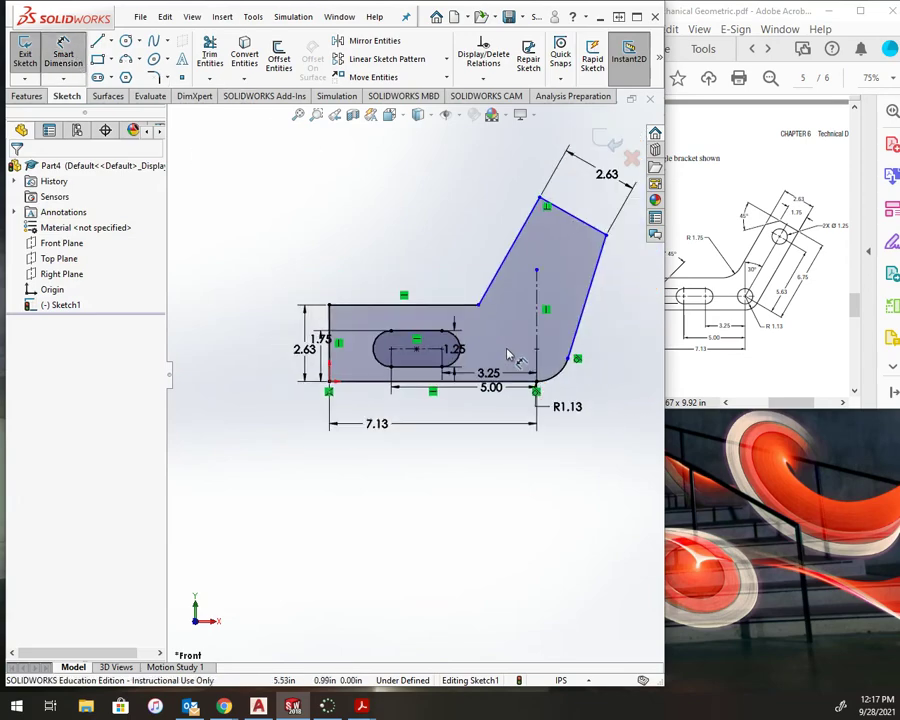
pyautogui.click(519, 316)
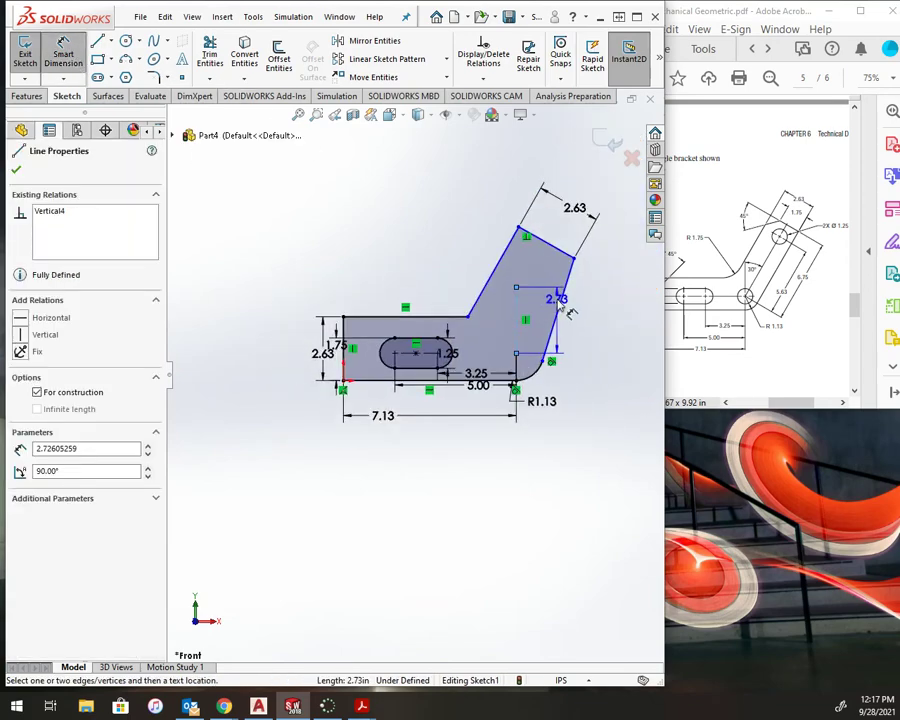
pyautogui.click(564, 304)
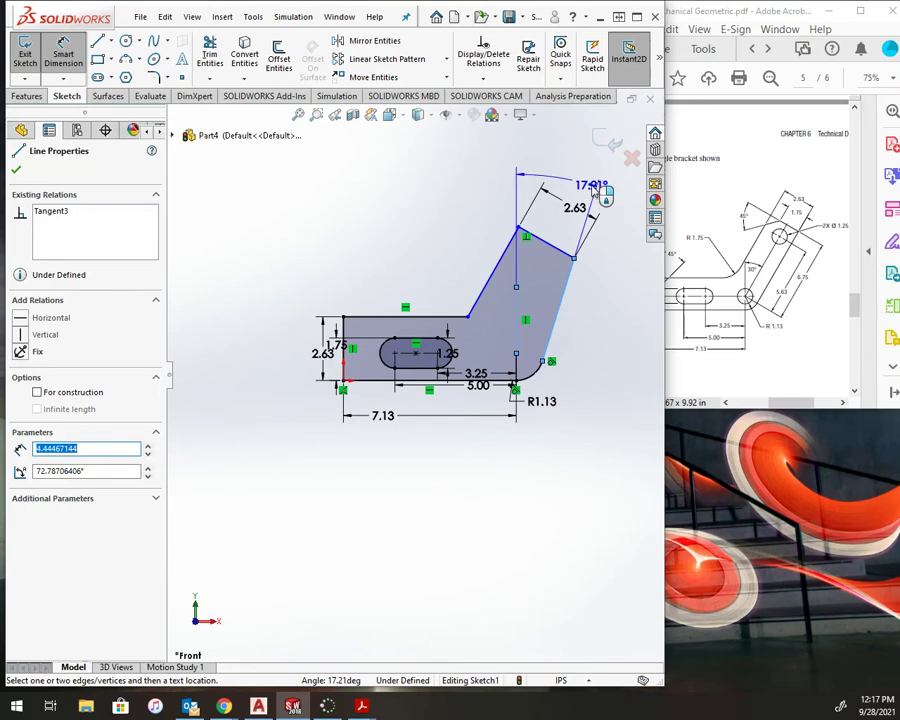
pyautogui.click(585, 186)
pyautogui.write('30')
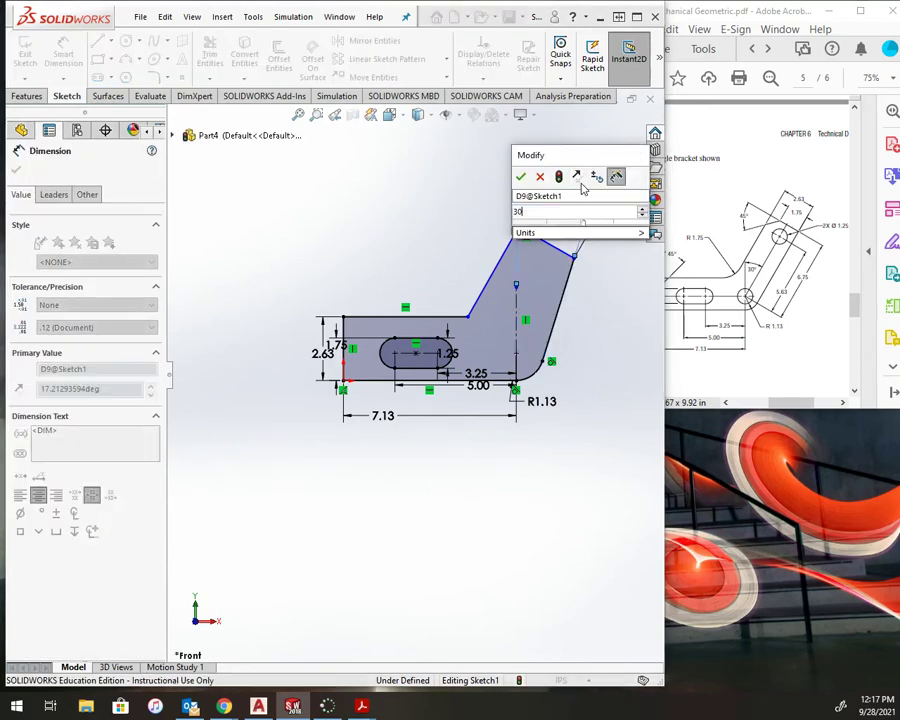
pyautogui.press('Return')
pyautogui.press('Escape')
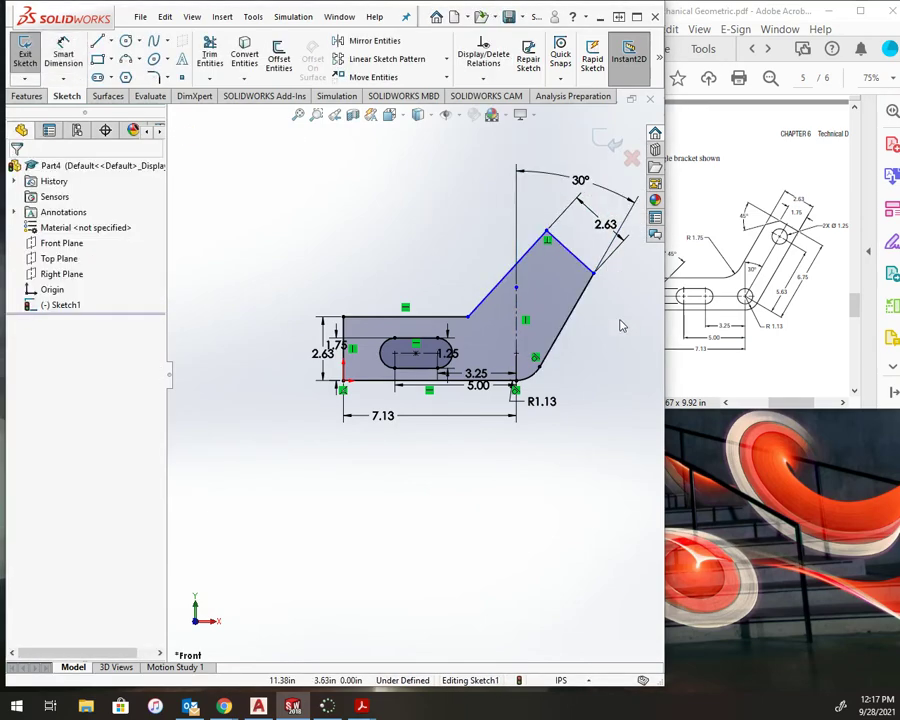
# - Add a parallel relation between the two long edges of the angled arm
pyautogui.click(536, 257)
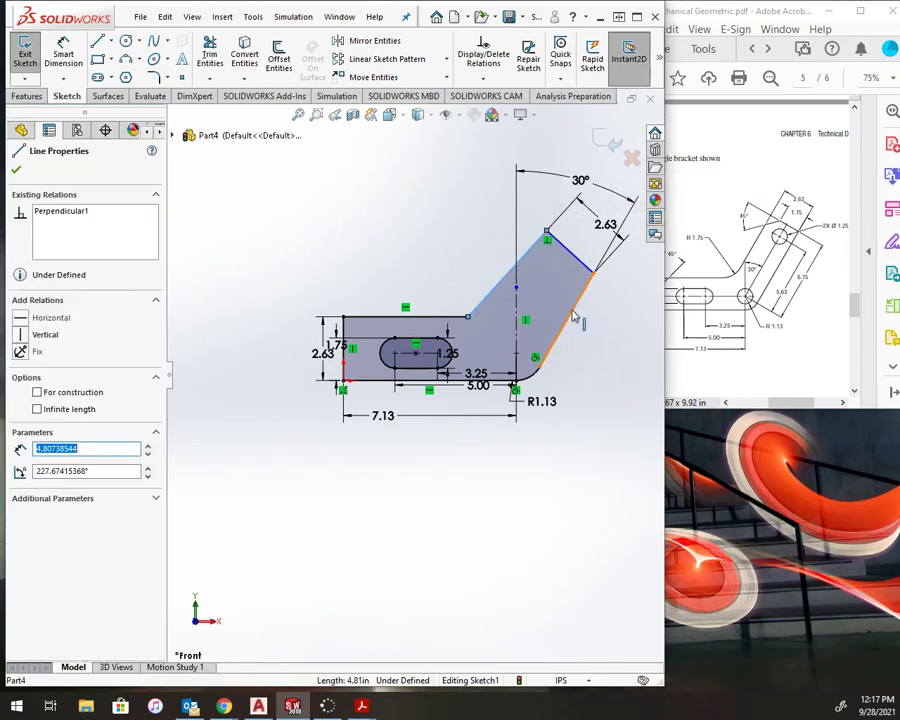
pyautogui.keyDown('ctrl'); pyautogui.click(572, 317); pyautogui.keyUp('ctrl')
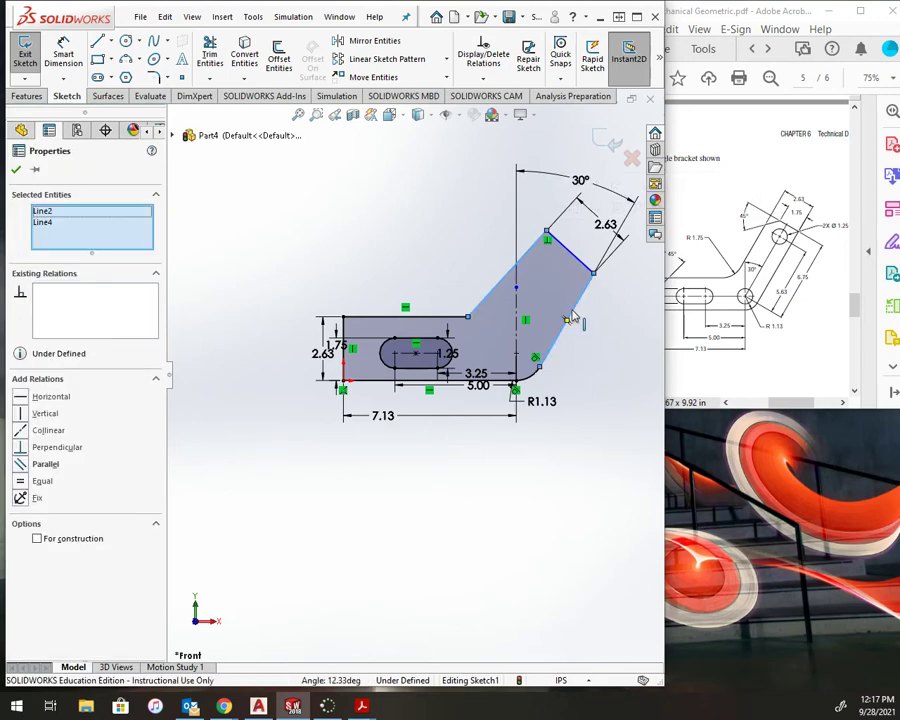
pyautogui.click(38, 464)
pyautogui.click(577, 367)
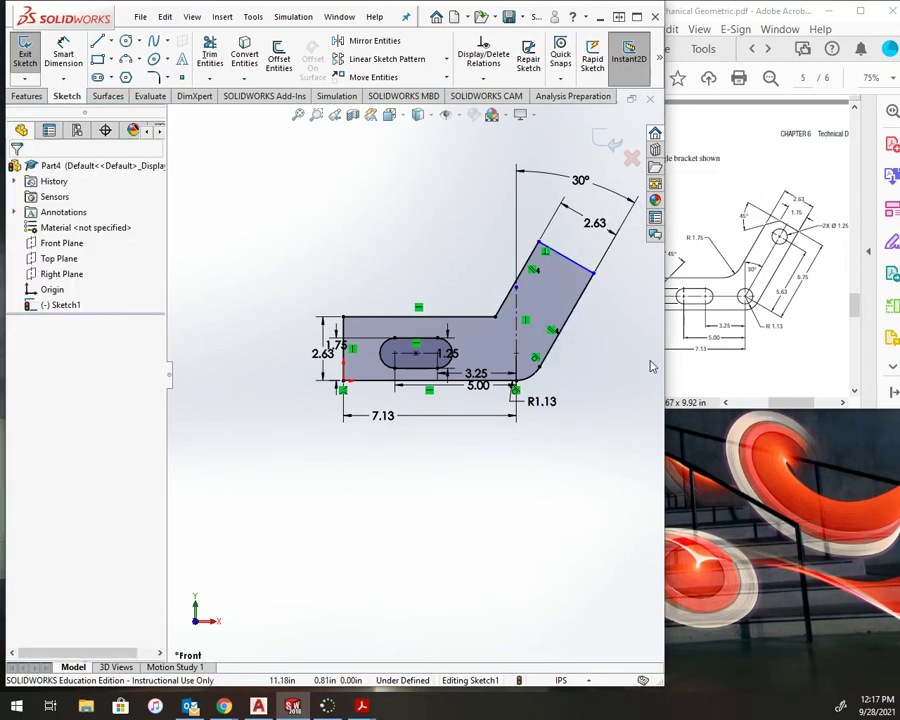
# - Check the arm length in the PDF drawing and dimension the distance from the fillet center to the arm's end edge as 6.75 in
pyautogui.scroll(1, 794, 300)
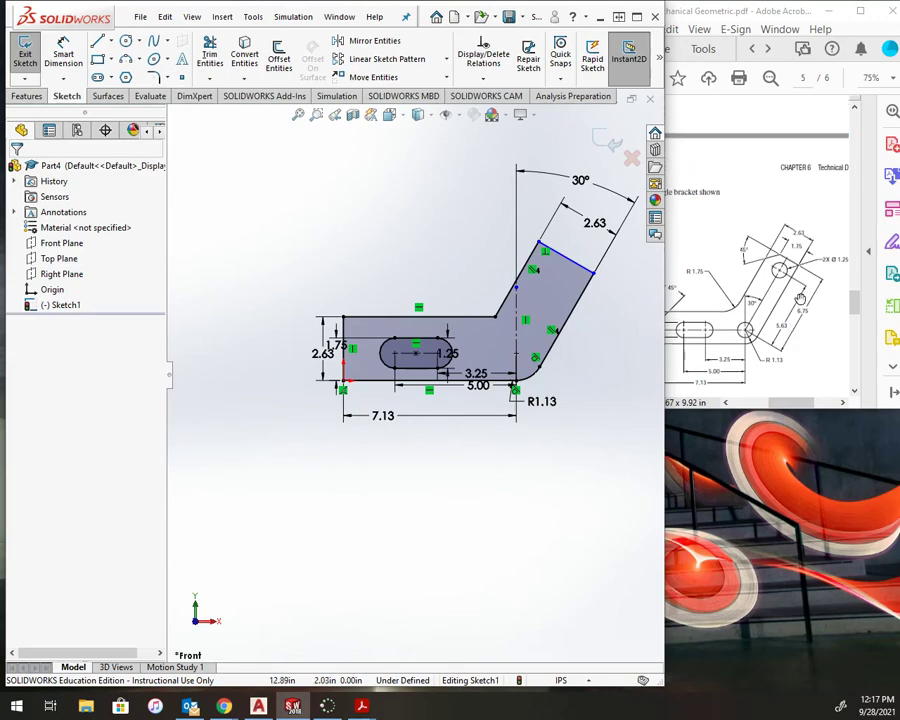
pyautogui.click(63, 50)
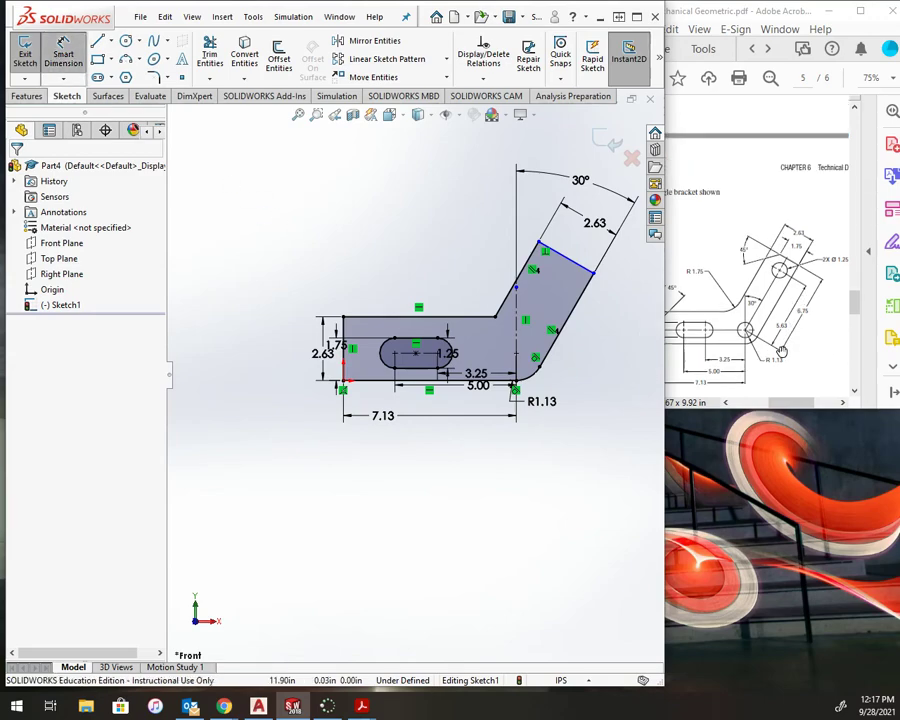
pyautogui.click(516, 354)
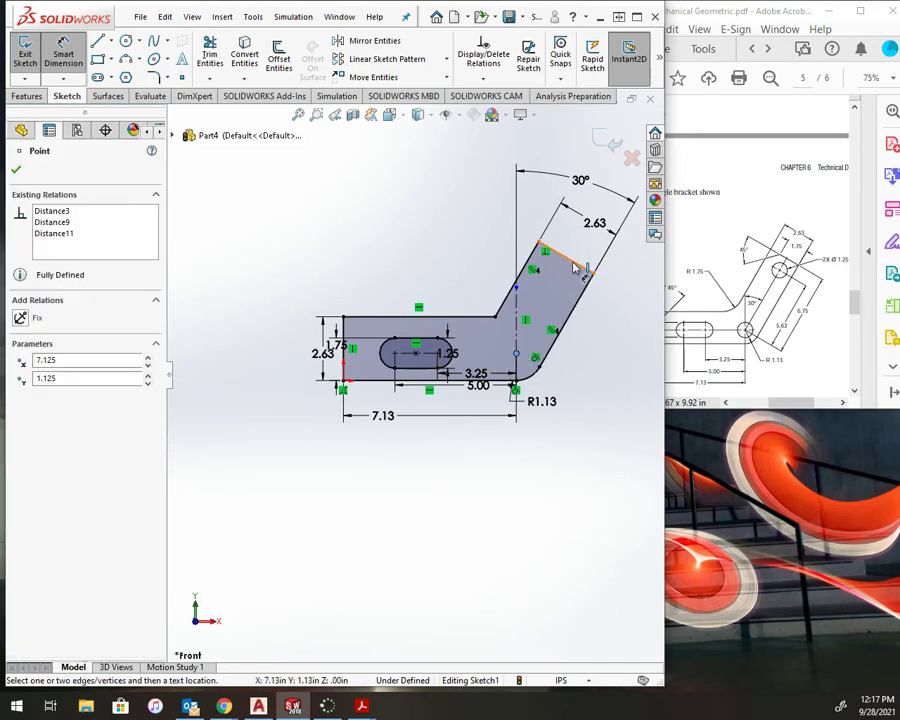
pyautogui.click(570, 315)
pyautogui.click(615, 345)
pyautogui.write('6.75')
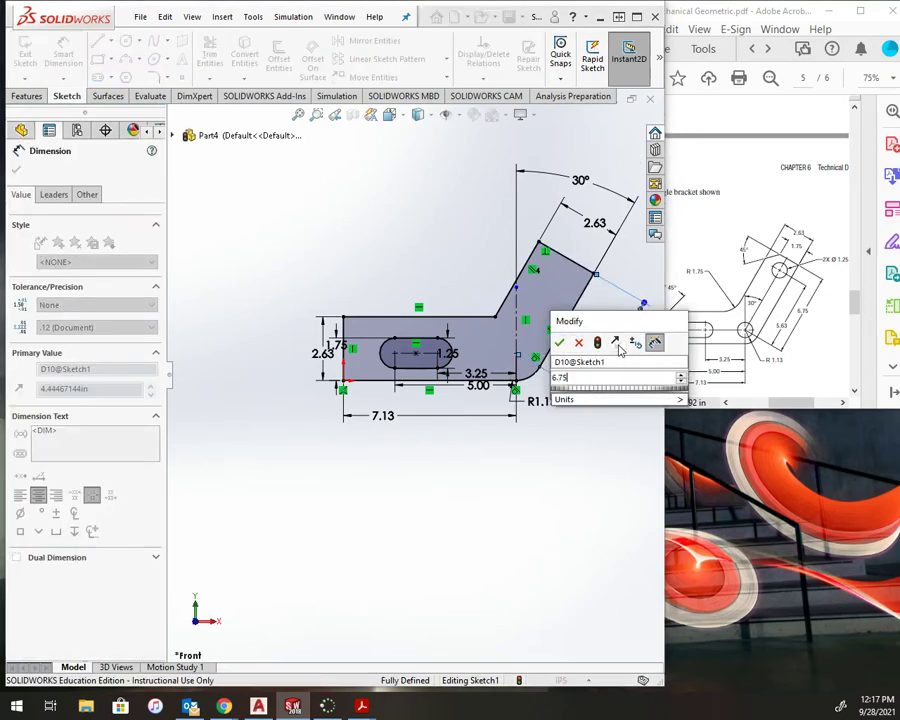
pyautogui.press('Return')
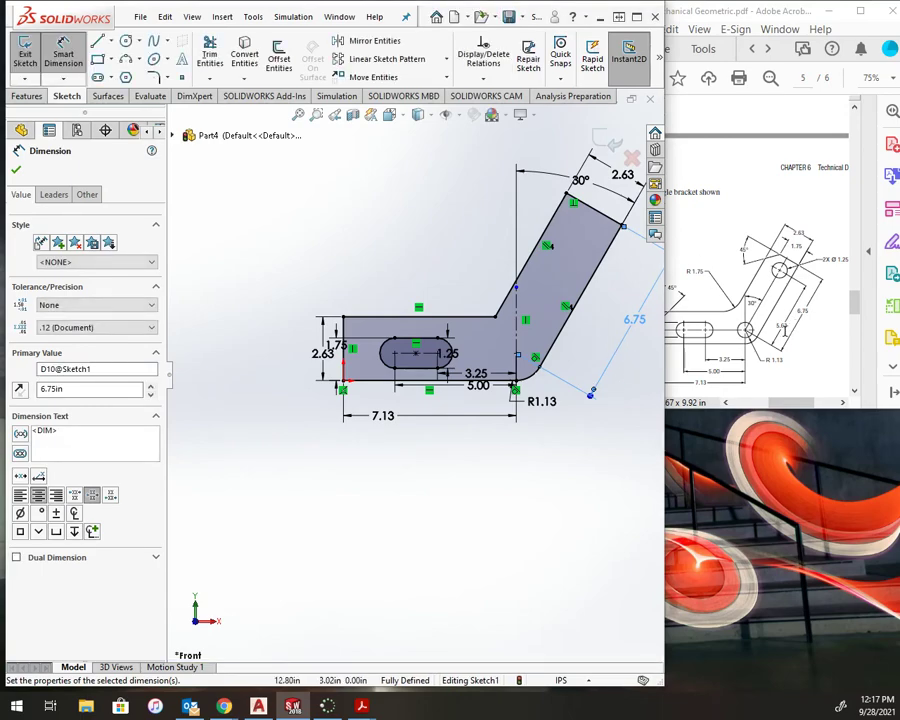
pyautogui.press('Escape')
pyautogui.press('Escape')
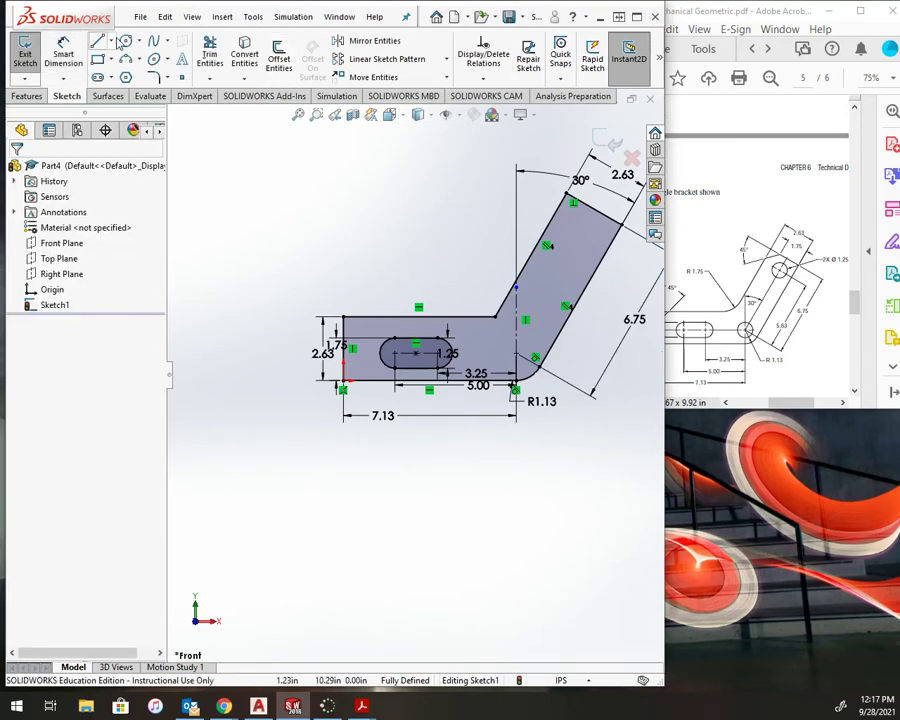
# - Sketch a circle of about 0.67 in radius at the fillet center and one of about 0.47 in radius near the arm's end
pyautogui.click(125, 41)
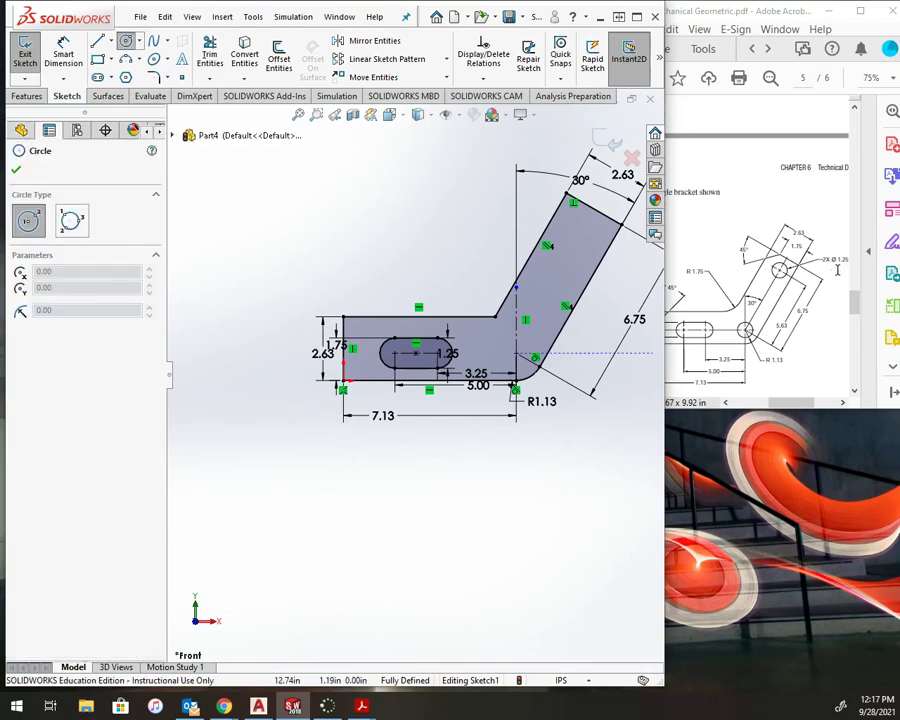
pyautogui.scroll(-3, 565, 365)
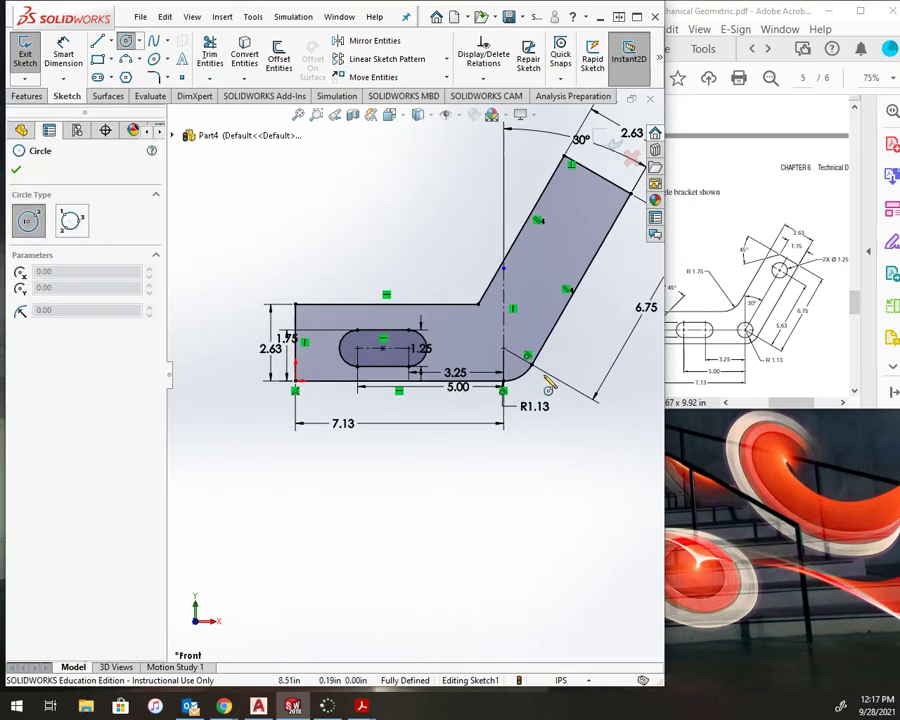
pyautogui.click(488, 343)
pyautogui.click(505, 327)
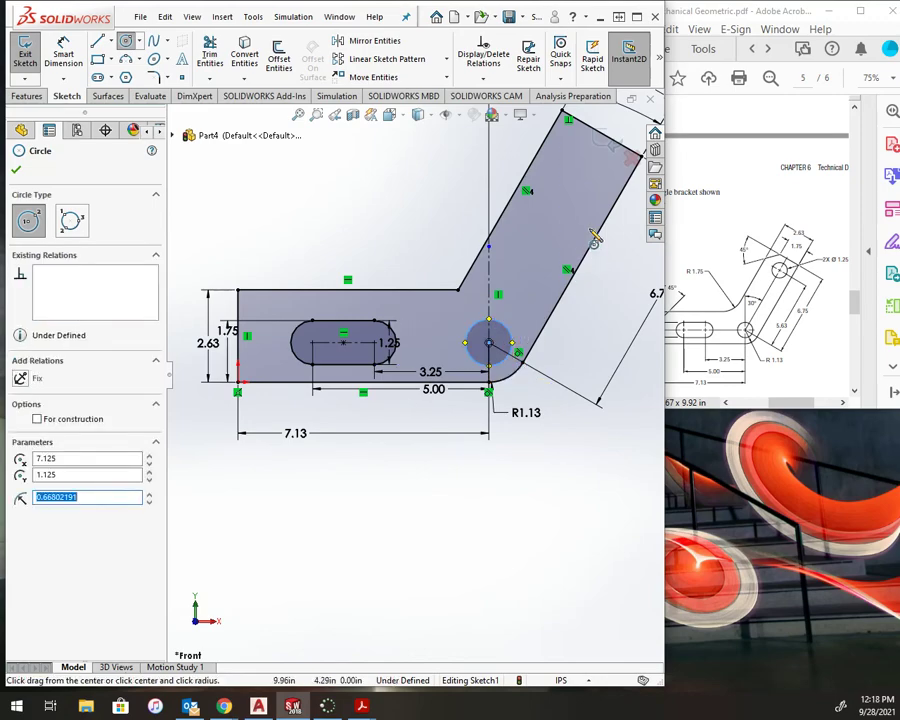
pyautogui.click(592, 172)
pyautogui.click(606, 180)
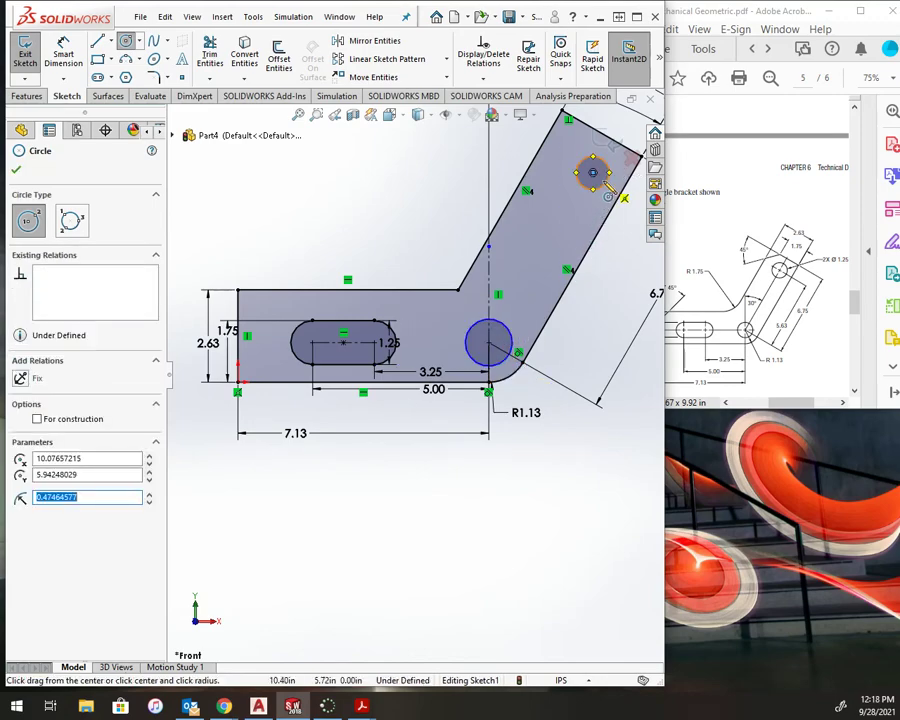
pyautogui.press('Escape')
# - Add an equal relation between the circle at the fillet center and the circle near the arm's end
pyautogui.click(606, 186)
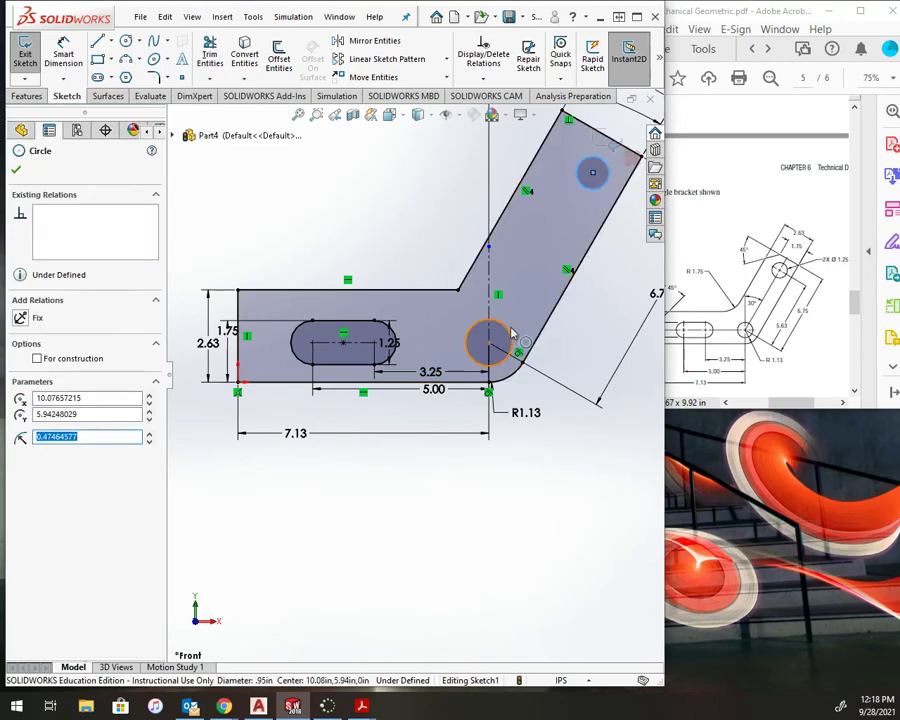
pyautogui.keyDown('ctrl'); pyautogui.click(512, 346); pyautogui.keyUp('ctrl')
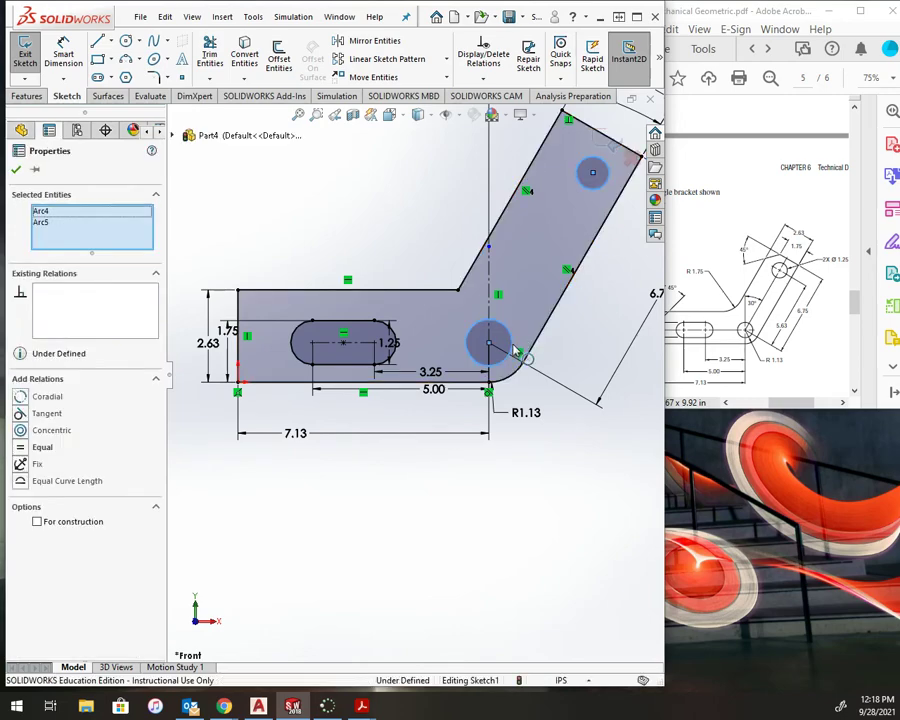
pyautogui.click(42, 447)
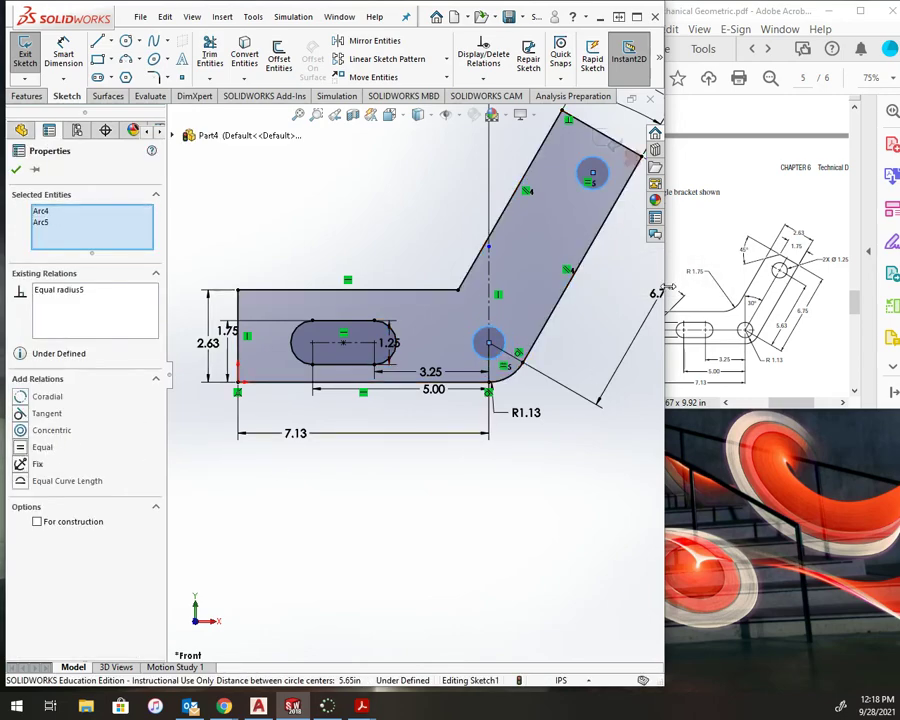
pyautogui.click(472, 202)
# - Dimension the diameter of the circle at the fillet center as 1.25 in
pyautogui.click(62, 55)
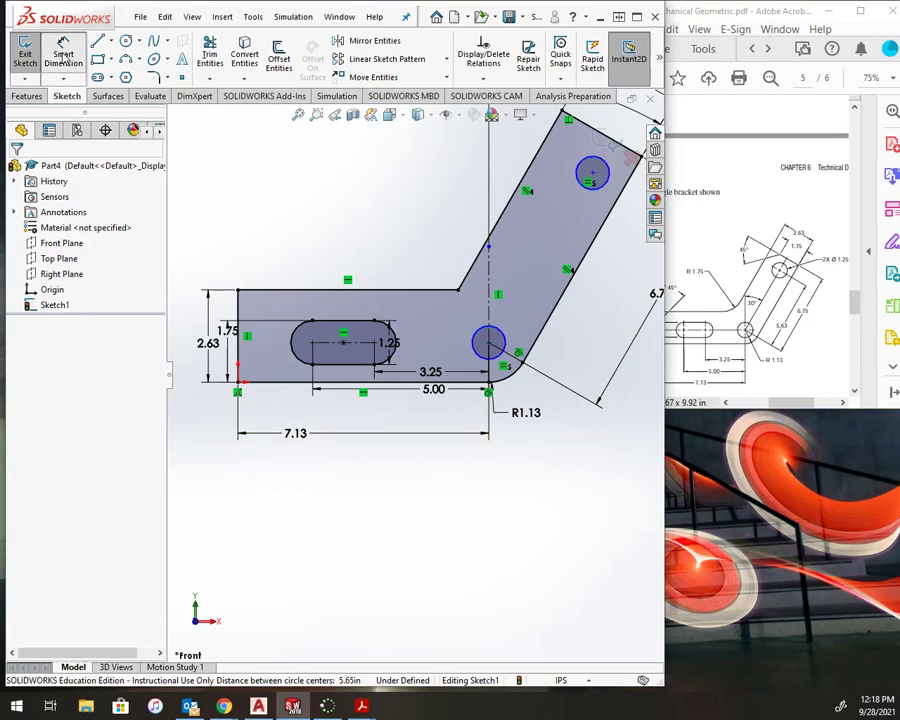
pyautogui.click(484, 338)
pyautogui.click(398, 244)
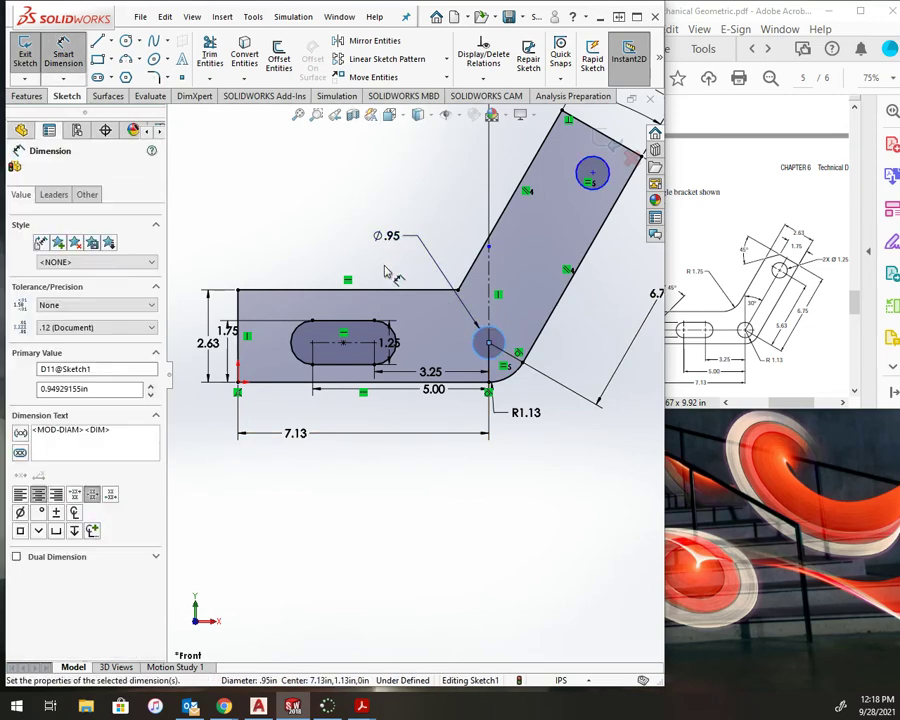
pyautogui.write('1.25')
pyautogui.press('Return')
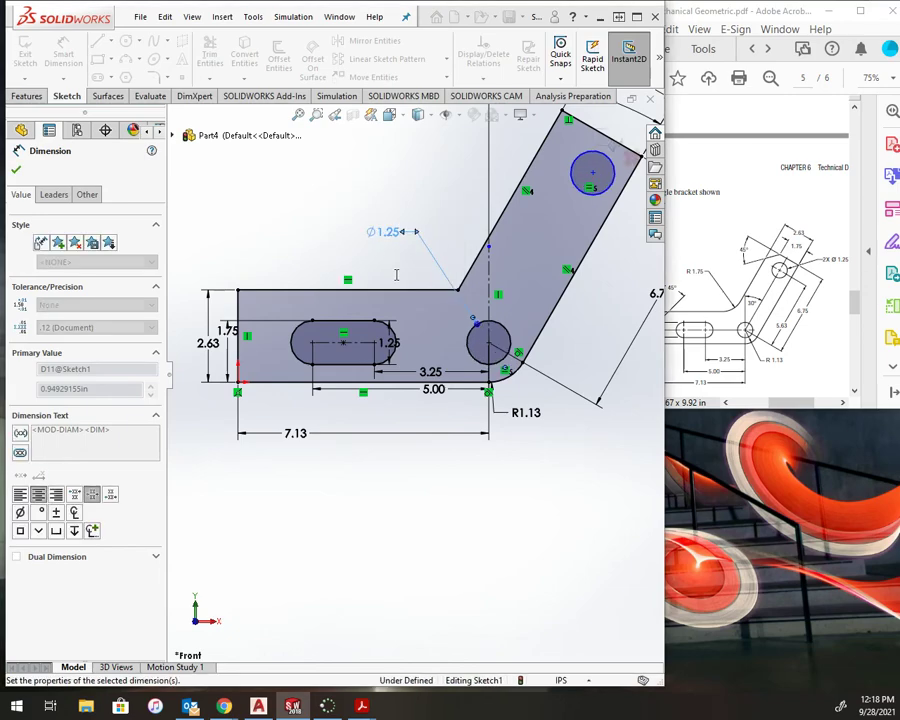
pyautogui.press('Escape')
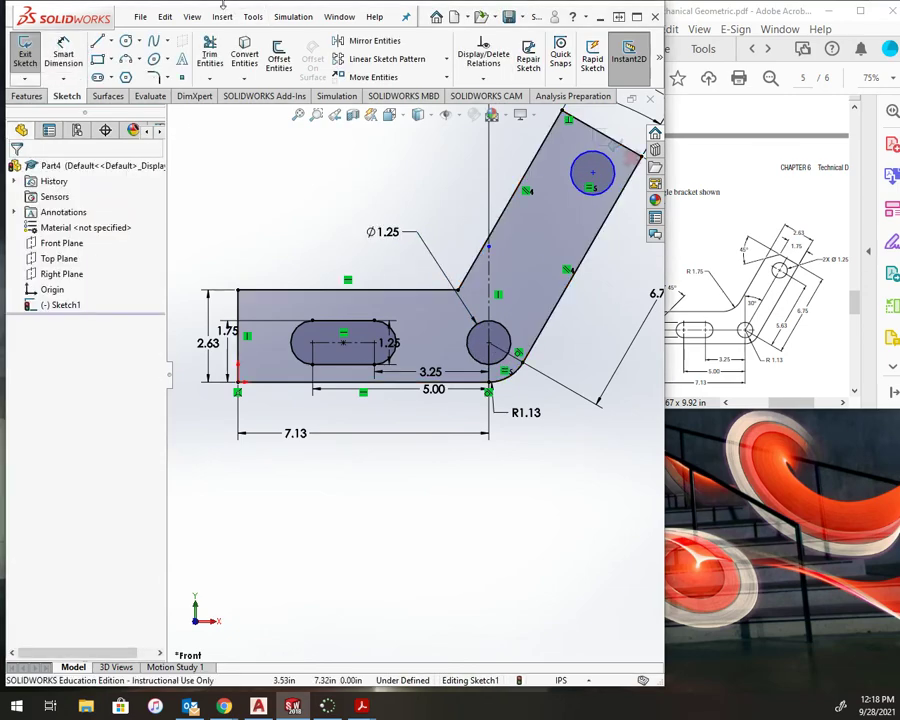
# - Sketch a centerline connecting the centers of the two circles
pyautogui.click(113, 41)
pyautogui.click(150, 72)
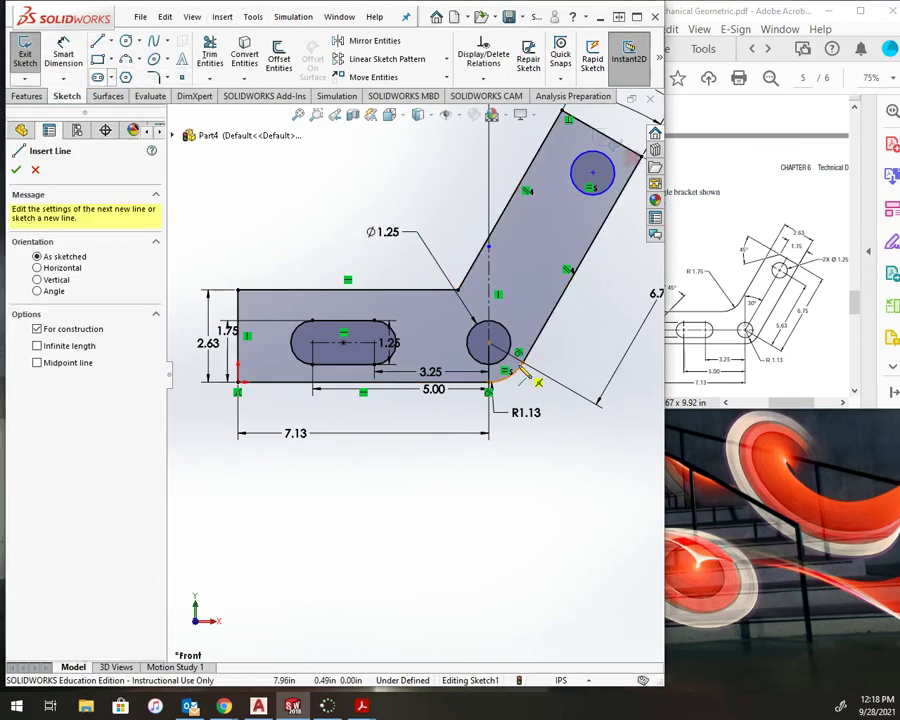
pyautogui.click(592, 173)
pyautogui.click(488, 343)
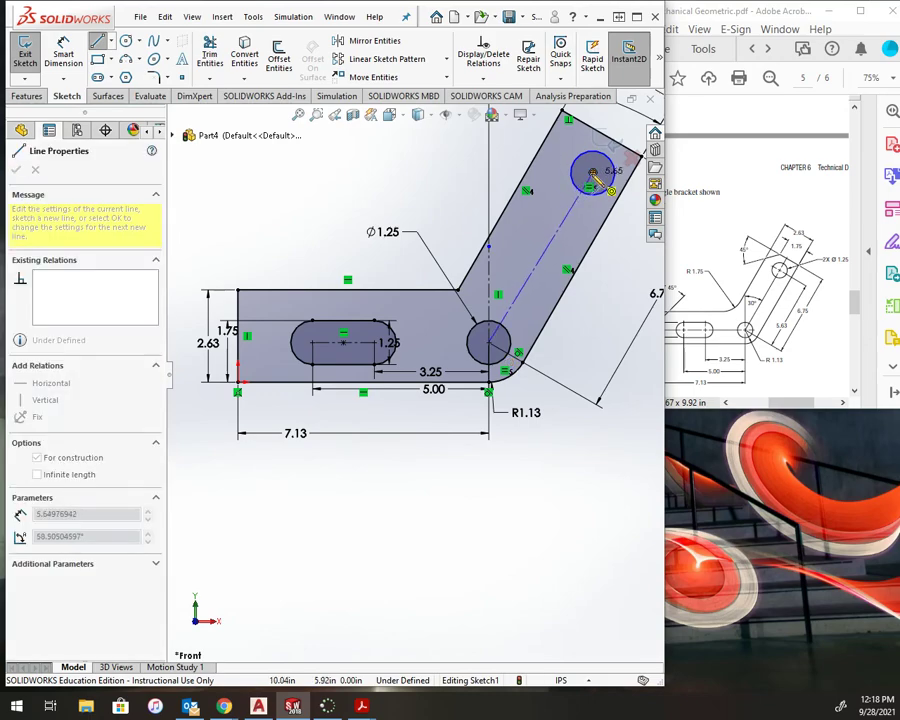
pyautogui.press('Escape')
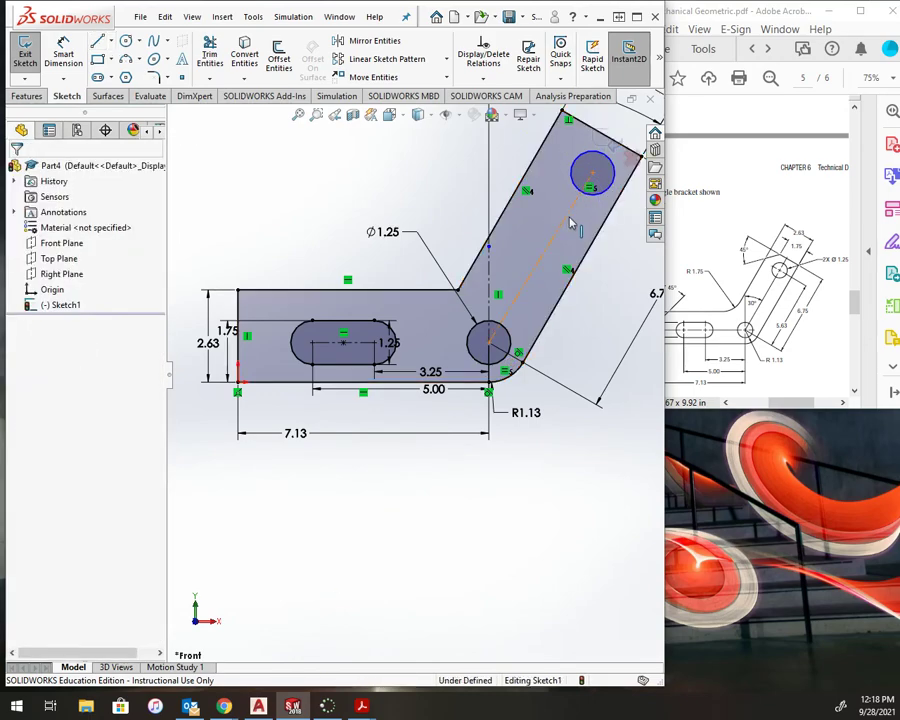
# - Add a parallel relation between the circles' connecting centerline and the angled arm's right edge
pyautogui.click(599, 244)
pyautogui.keyDown('ctrl'); pyautogui.click(554, 235); pyautogui.keyUp('ctrl')
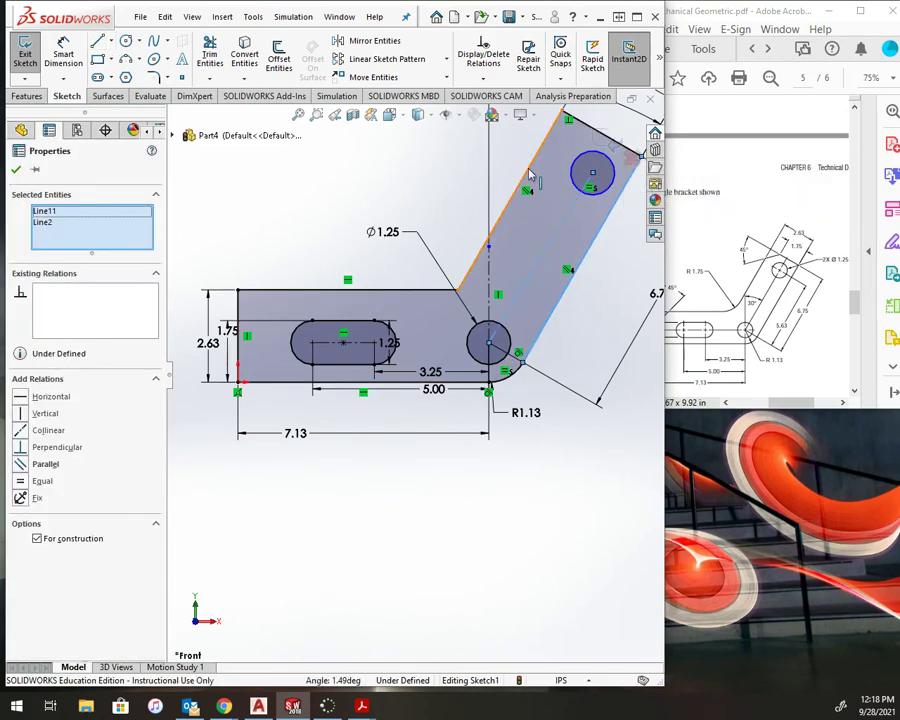
pyautogui.click(45, 465)
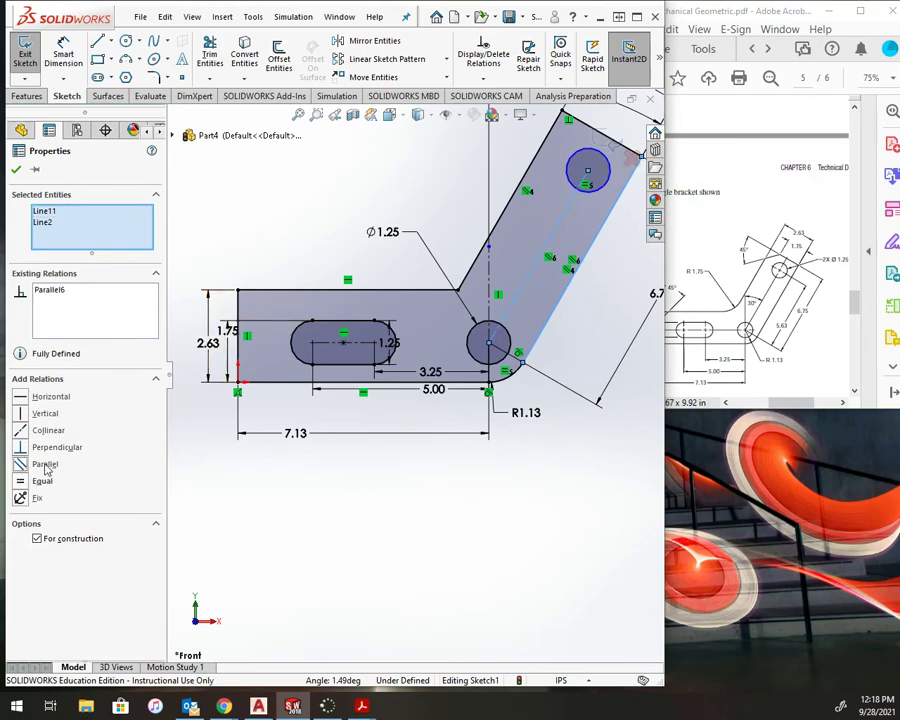
pyautogui.click(620, 375)
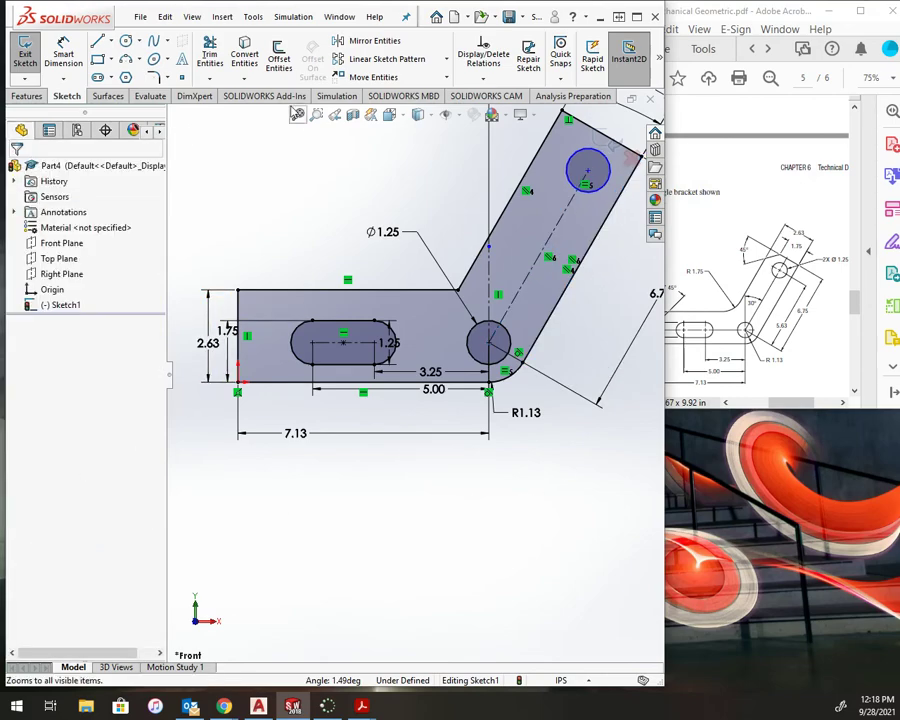
# - Dimension the length of the centerline between the two circle centers as 5.625 in
pyautogui.click(528, 277)
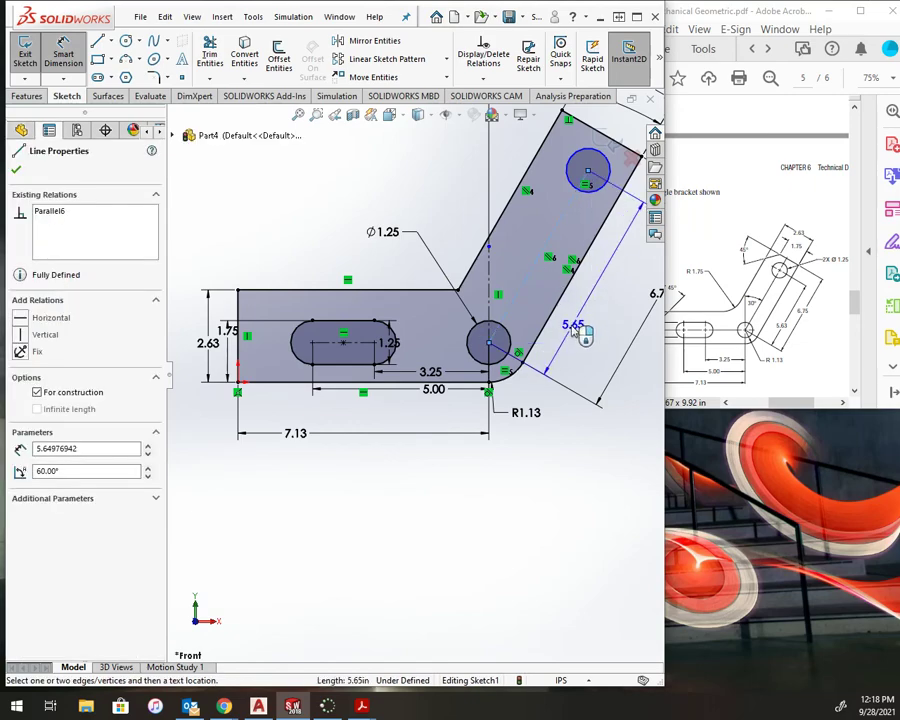
pyautogui.click(588, 374)
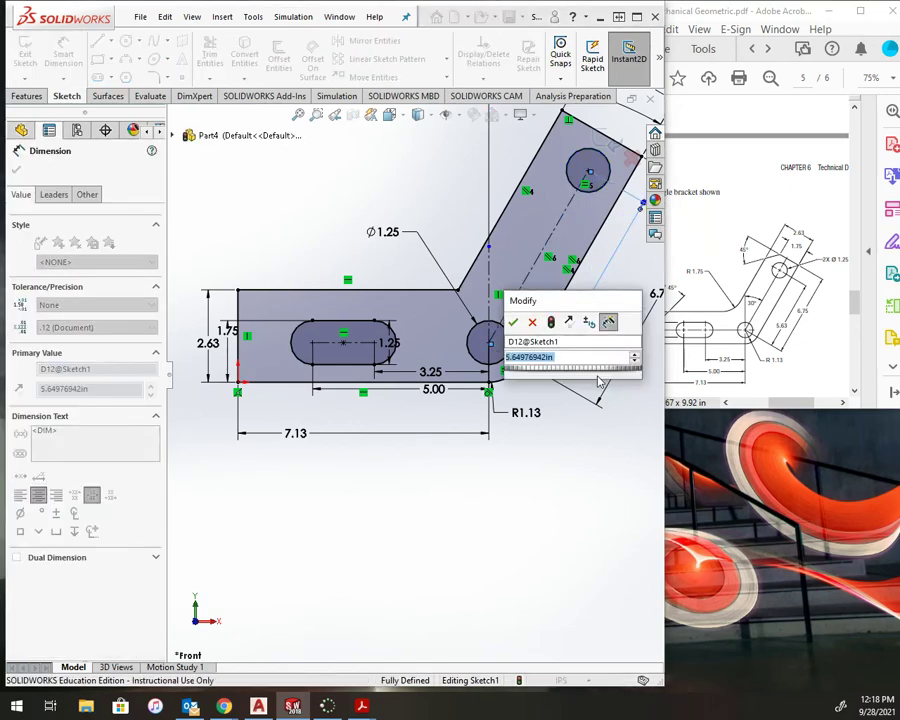
pyautogui.write('5.63')
pyautogui.moveTo(638, 380)
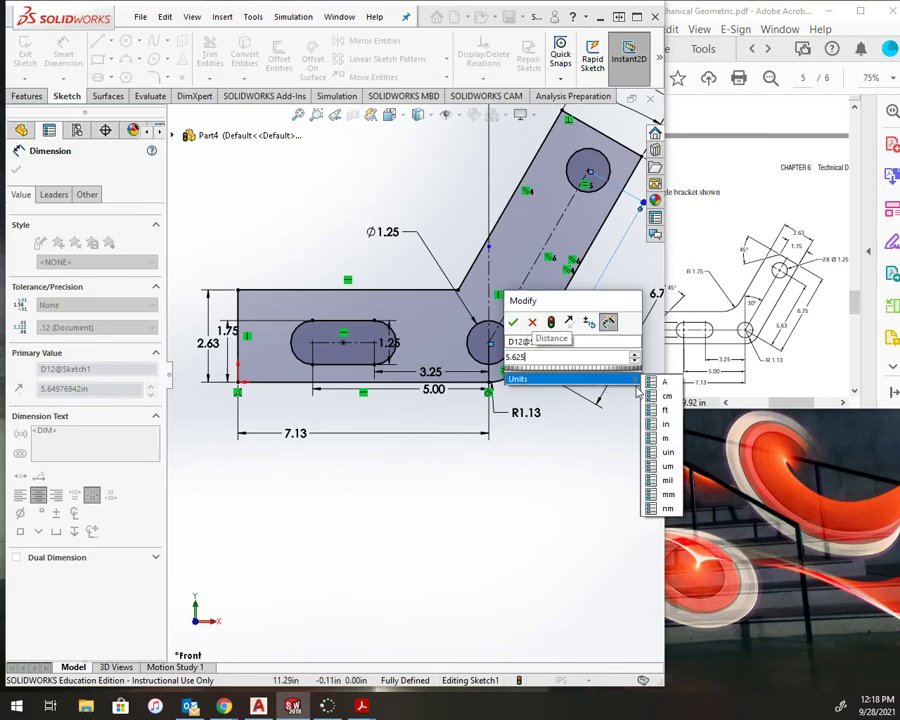
pyautogui.press('Return')
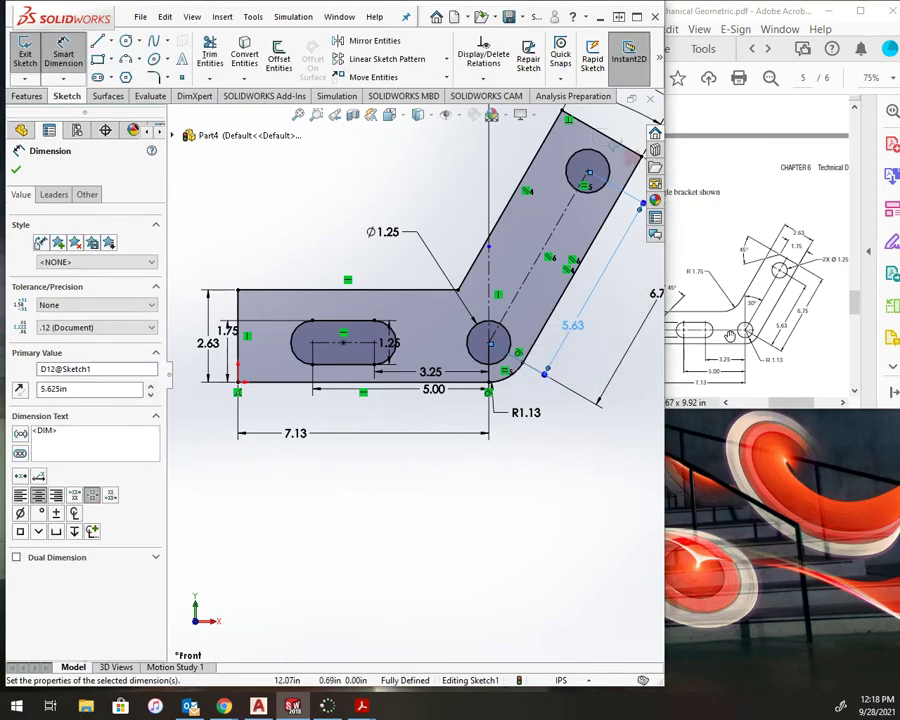
# - Check the inner corner radius in the PDF drawing and fillet the corner between the horizontal leg and the angled arm at 1.75 in
pyautogui.scroll(-1, 783, 343)
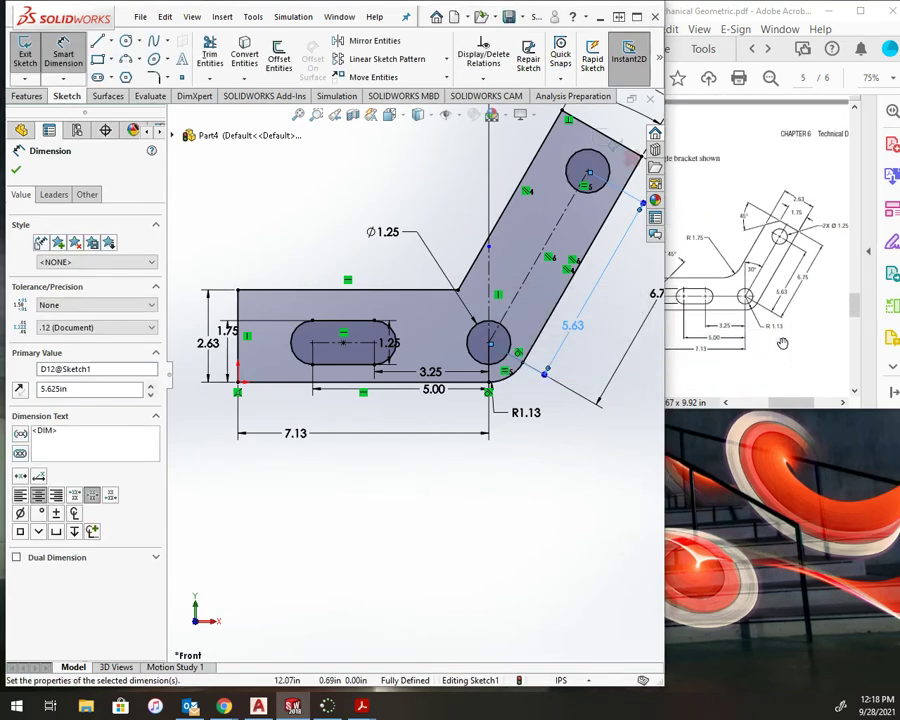
pyautogui.click(779, 405)
pyautogui.moveTo(779, 405); pyautogui.dragTo(771, 405)
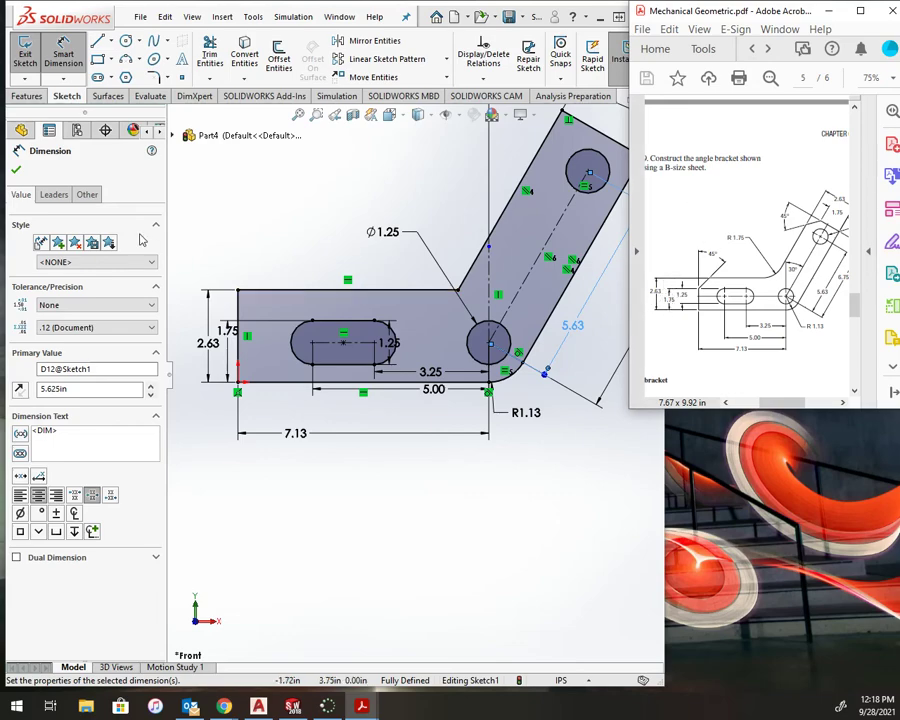
pyautogui.click(158, 78)
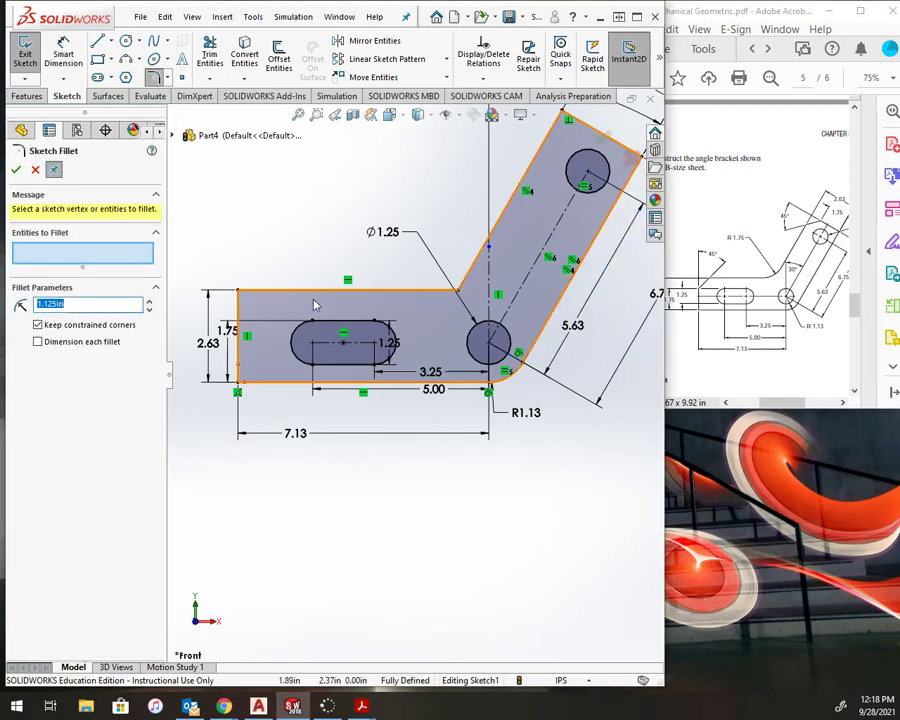
pyautogui.click(458, 289)
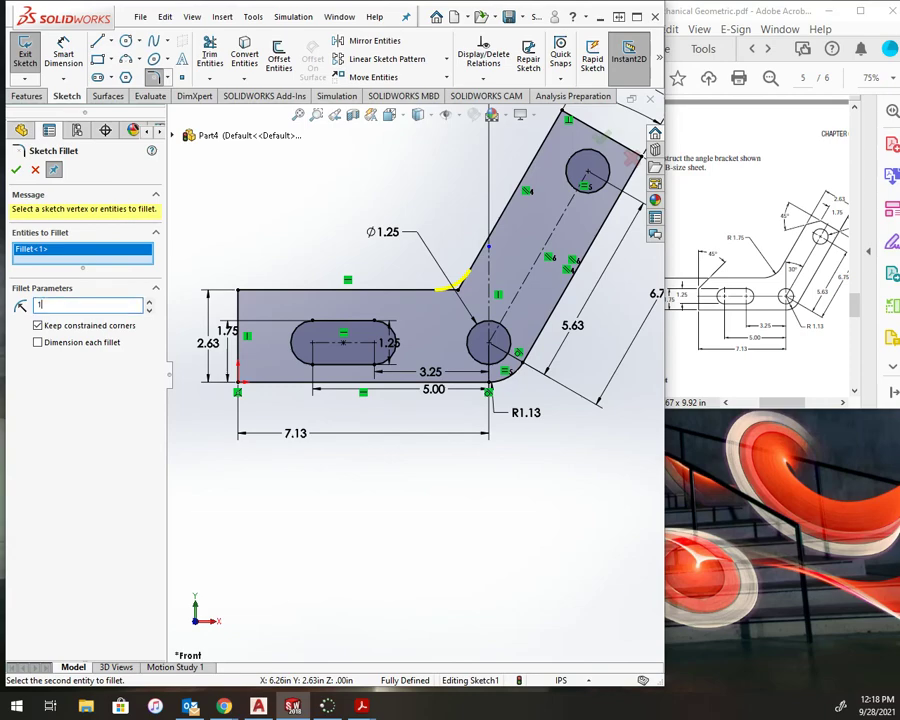
pyautogui.press('Return')
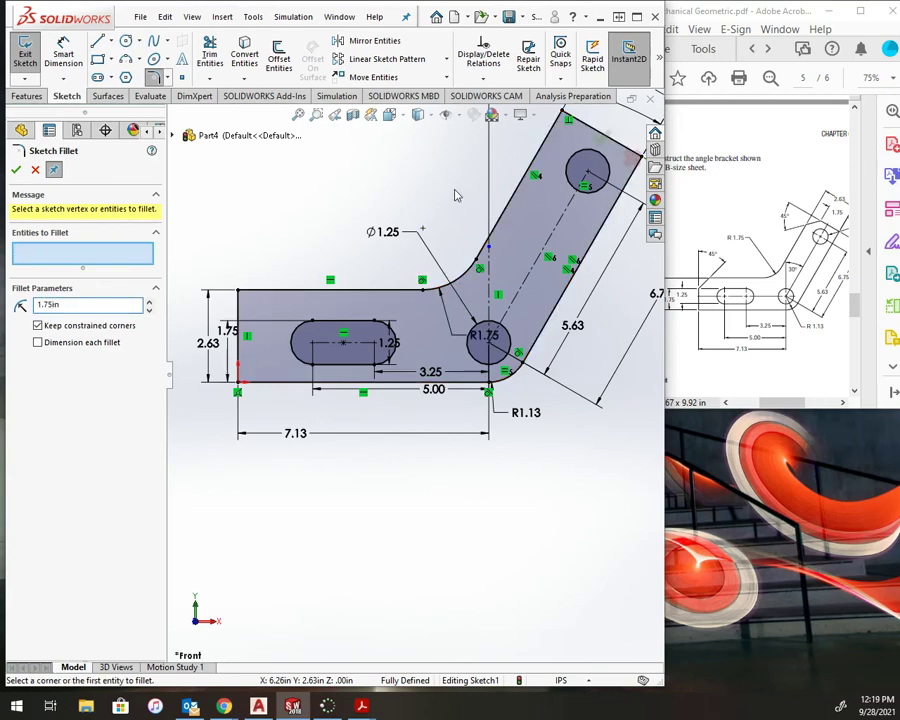
# - Check the chamfer in the PDF drawing and chamfer the horizontal leg's upper-left corner with equal distances of 2.625-1.75 (0.875 in)
pyautogui.click(168, 78)
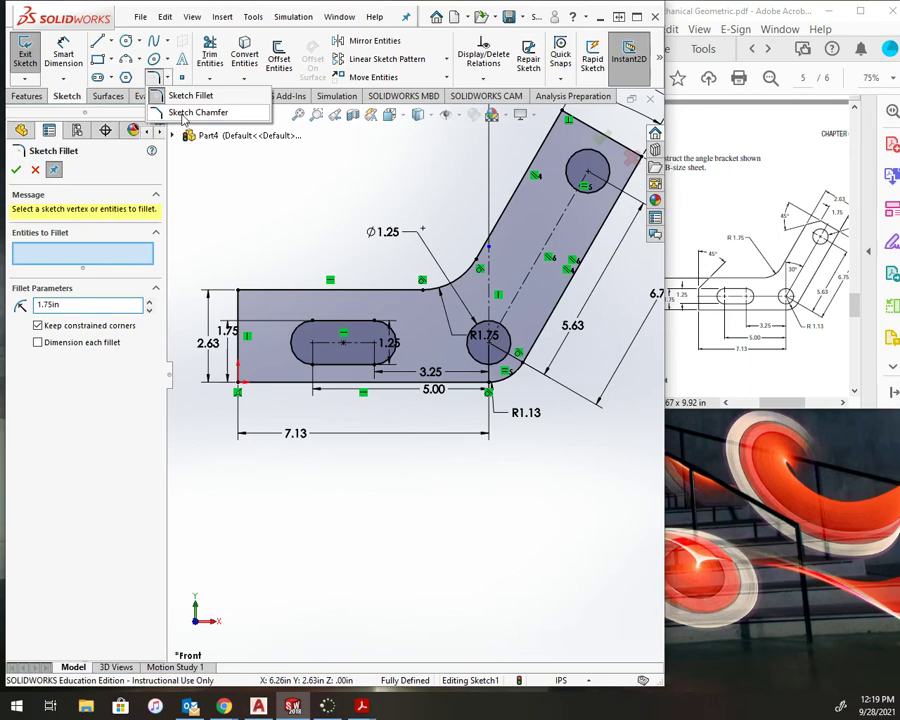
pyautogui.click(183, 114)
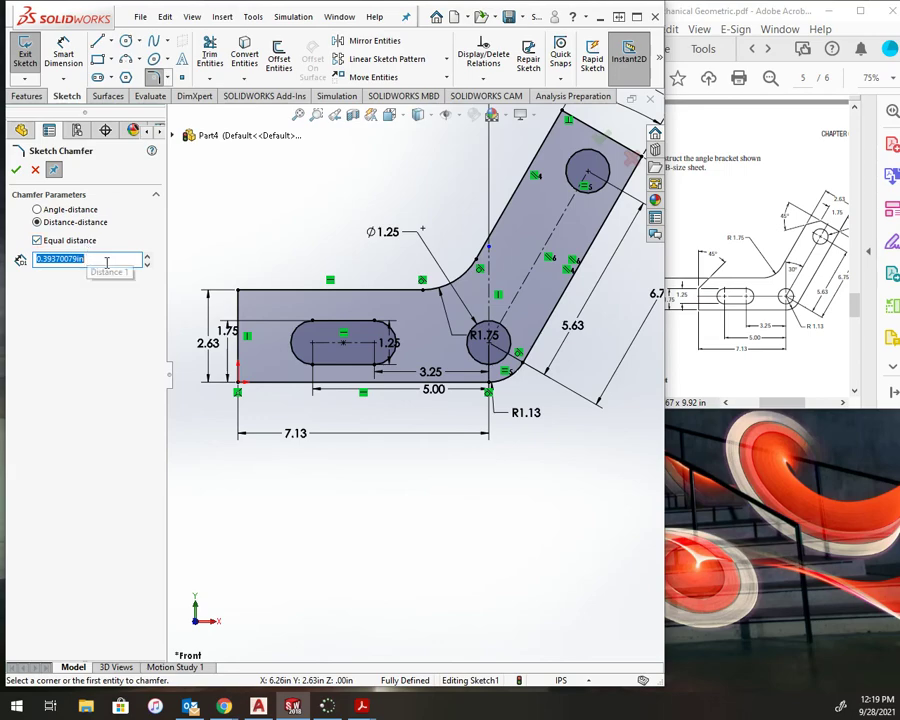
pyautogui.moveTo(786, 406); pyautogui.dragTo(772, 408)
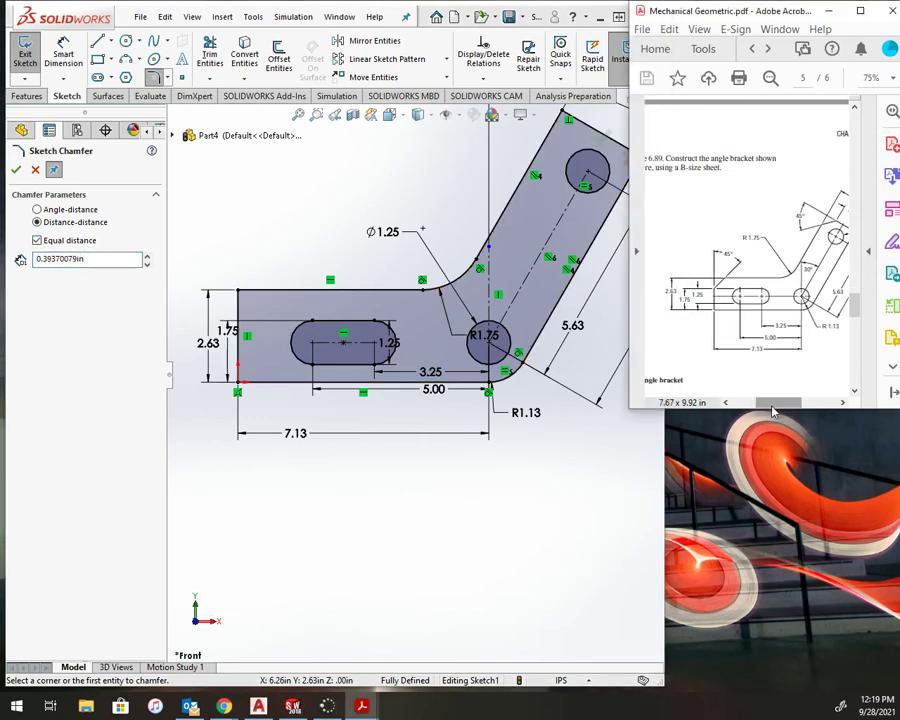
pyautogui.click(169, 309)
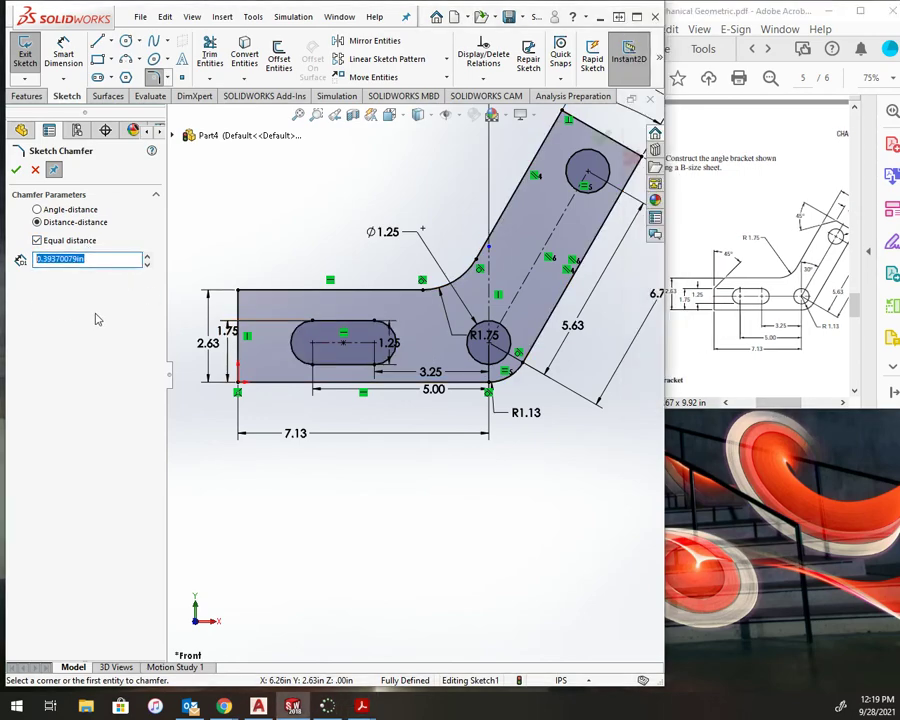
pyautogui.write('2')
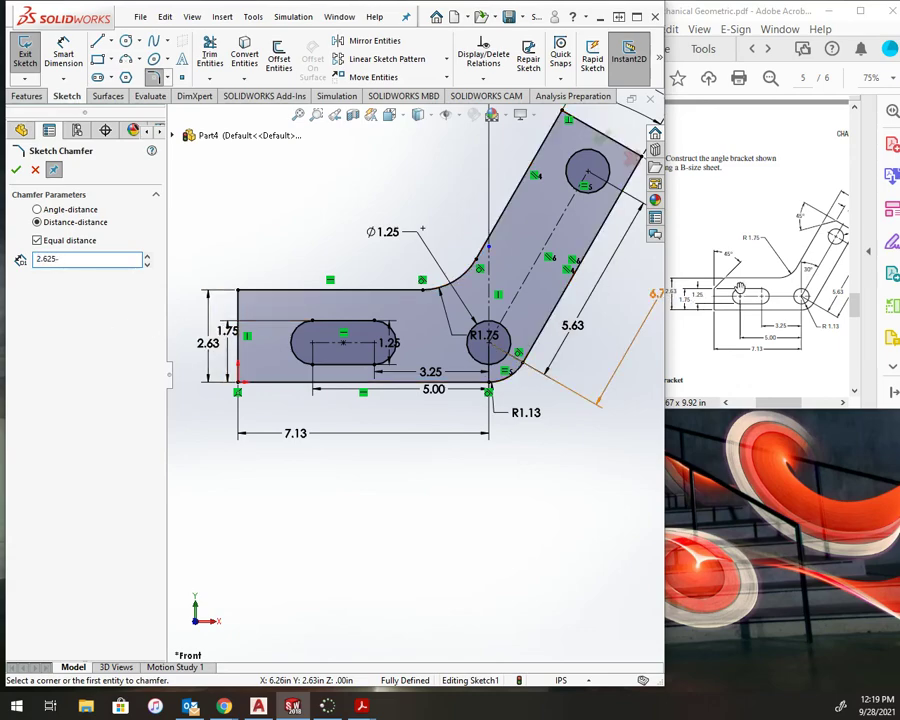
pyautogui.write('.625-')
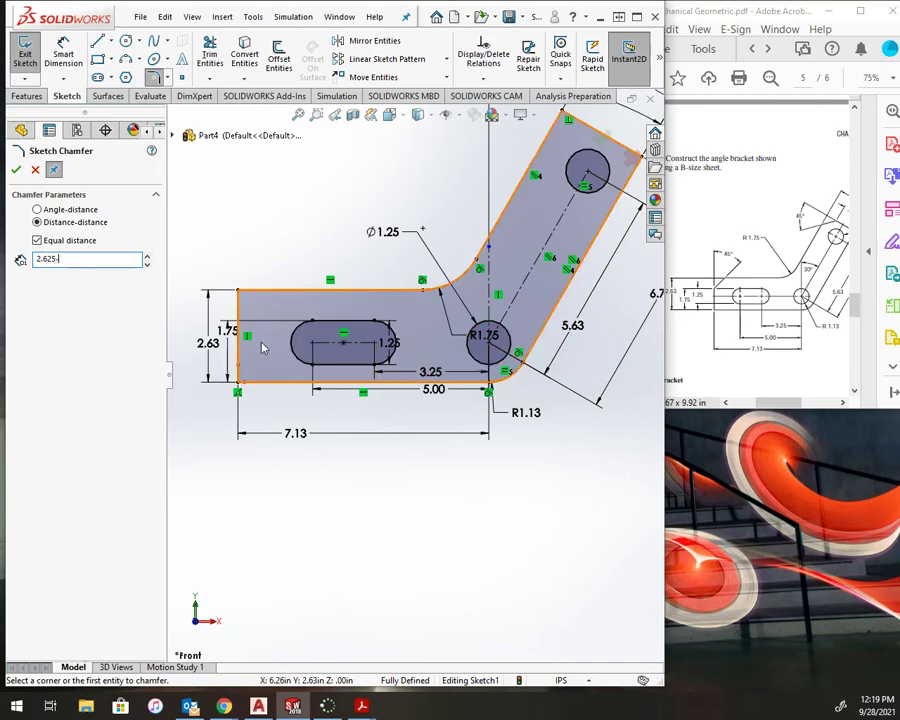
pyautogui.write('1.')
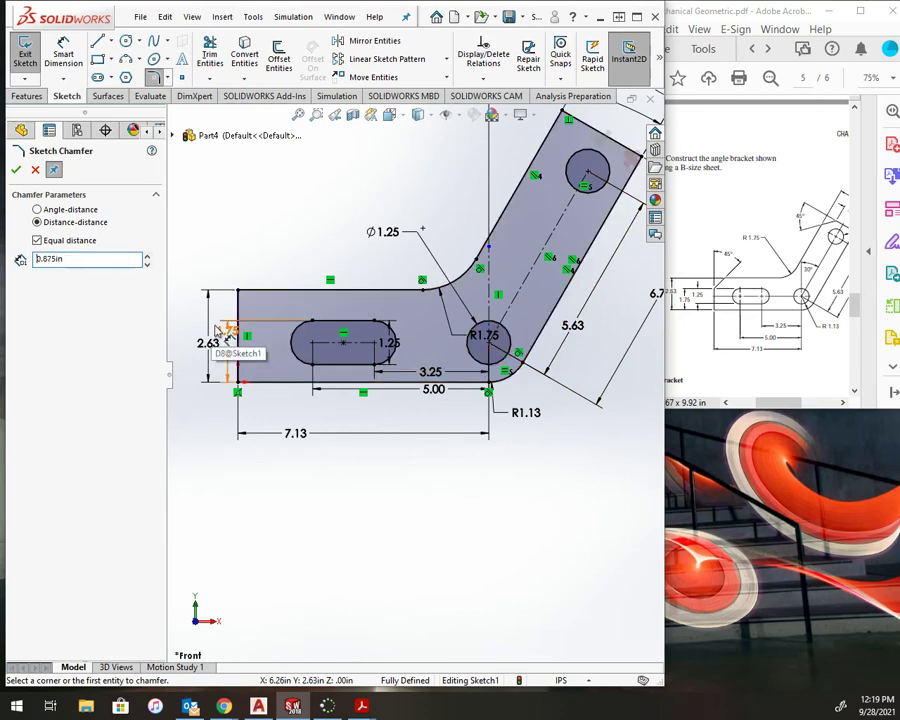
pyautogui.click(237, 291)
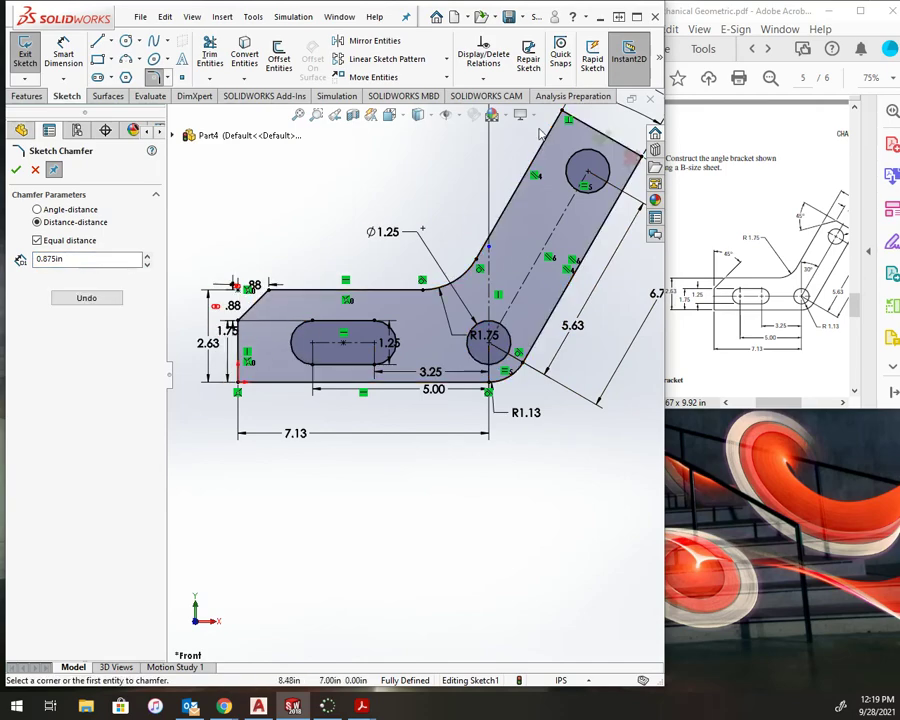
pyautogui.scroll(2, 411, 373)
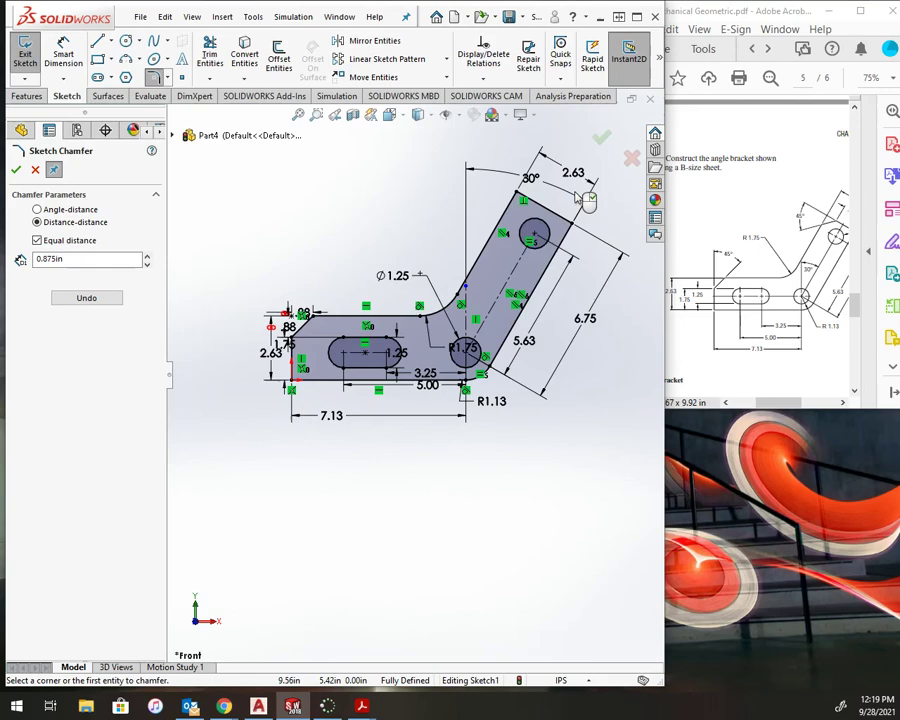
# - Chamfer the angled arm's upper-left corner with equal distances of 0.875 in and exit the sketch
pyautogui.click(516, 190)
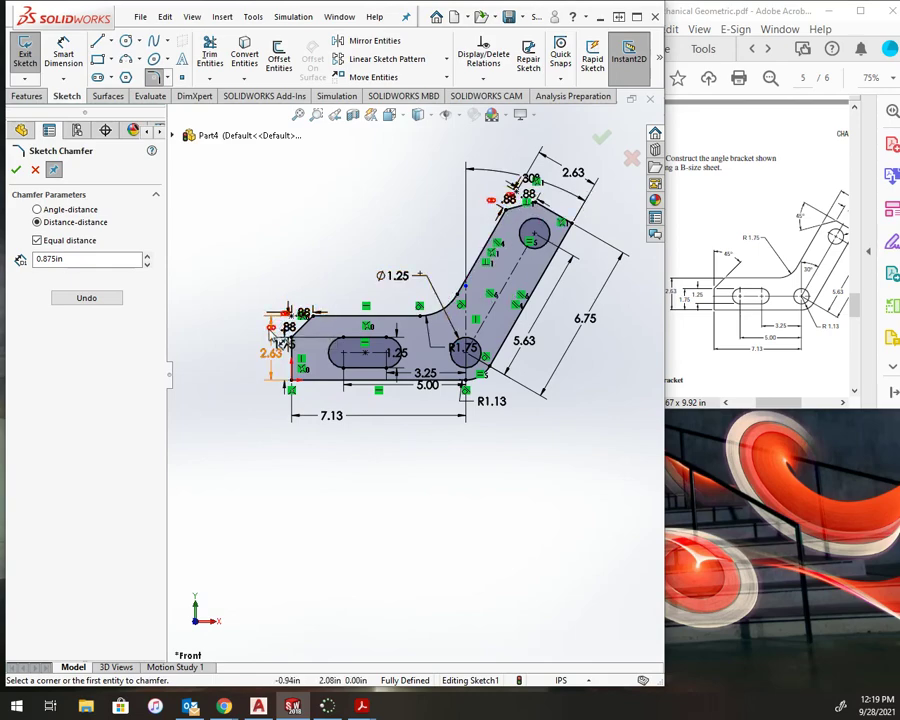
pyautogui.click(16, 170)
pyautogui.click(25, 52)
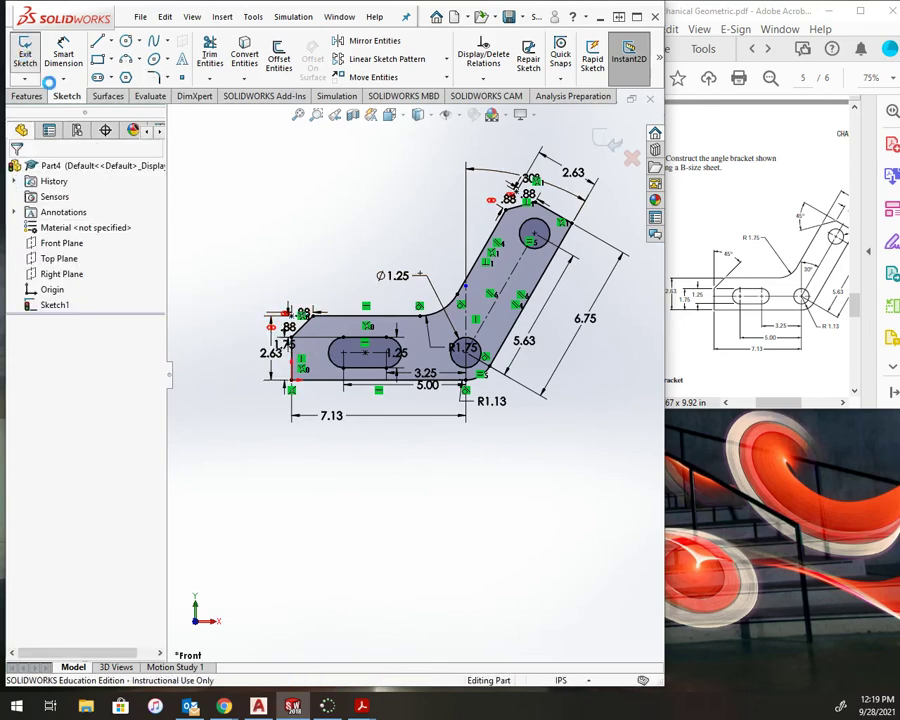
# - Extrude the angle bracket profile as a solid boss with a blind depth of 0.125 in
pyautogui.moveTo(774, 402)
pyautogui.mouseDown()
pyautogui.moveTo(758, 402)
pyautogui.moveTo(796, 402)
pyautogui.moveTo(781, 400)
pyautogui.mouseUp()
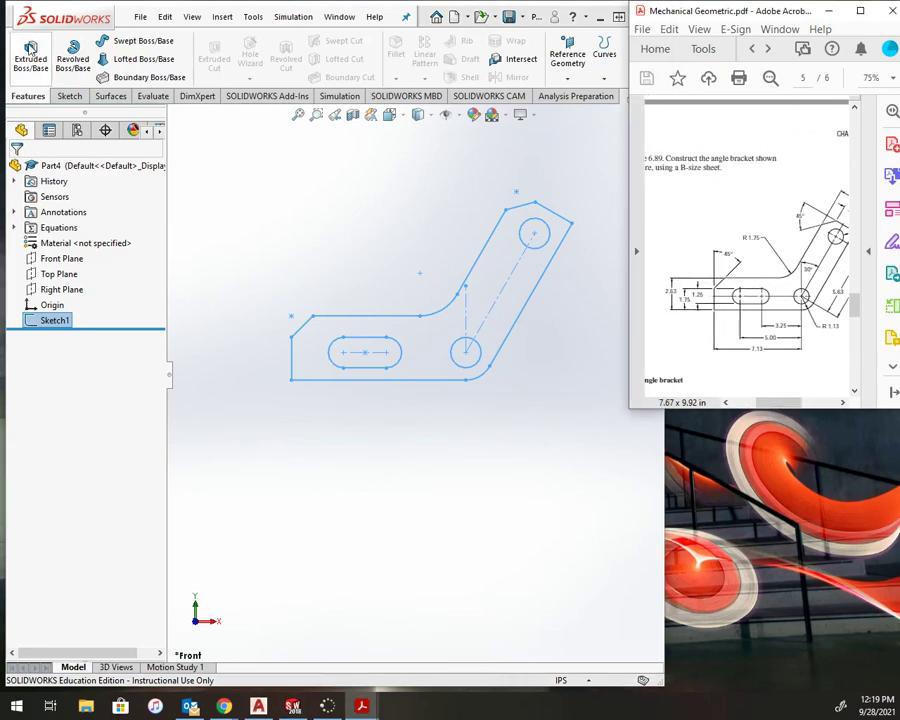
pyautogui.click(30, 52)
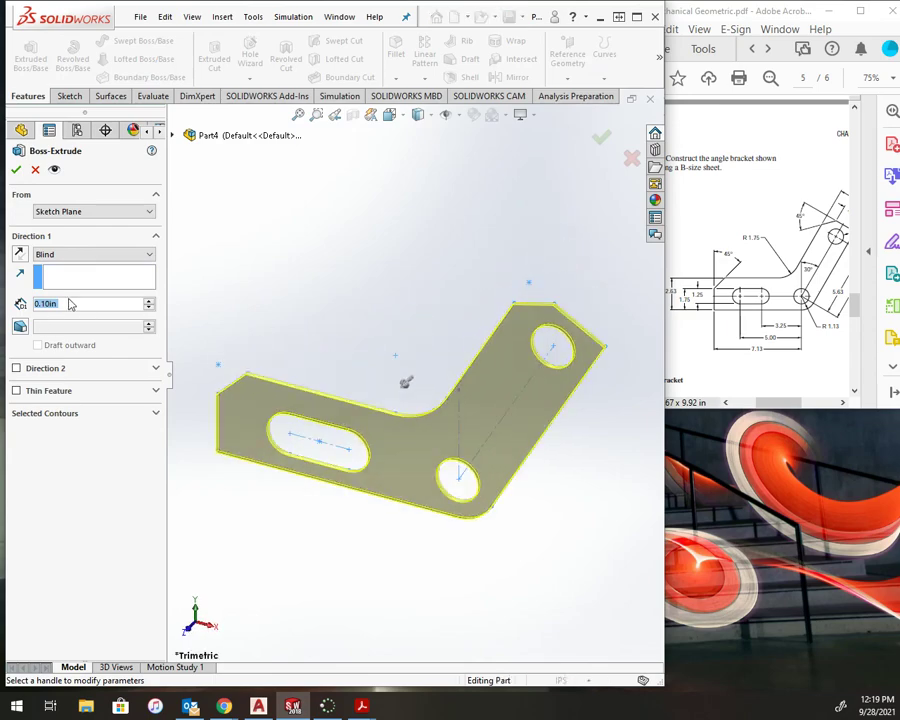
pyautogui.write('.125')
pyautogui.press('Return')
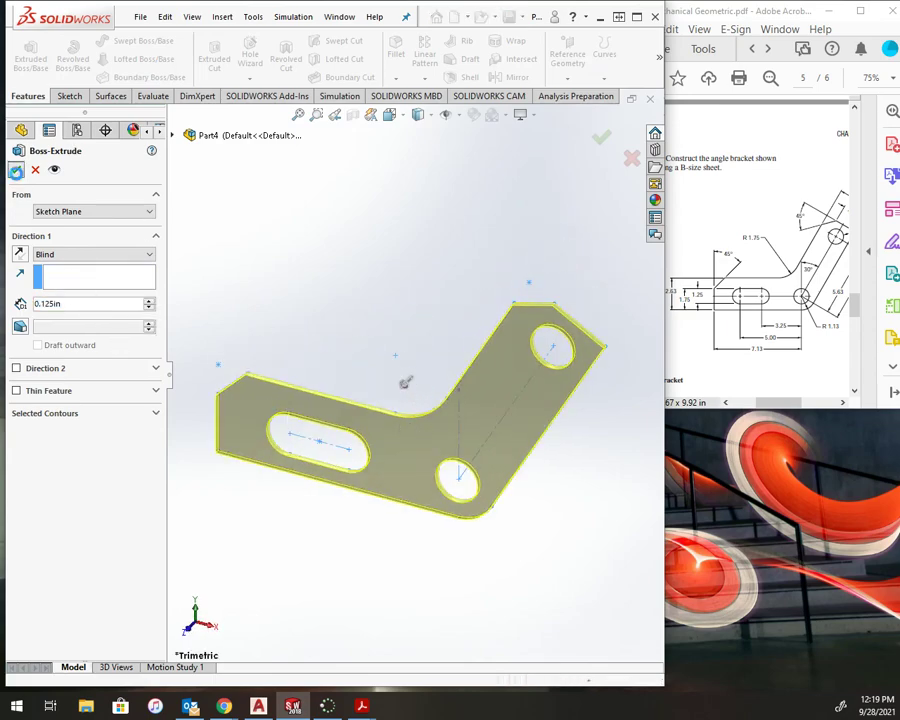
pyautogui.press('Return')
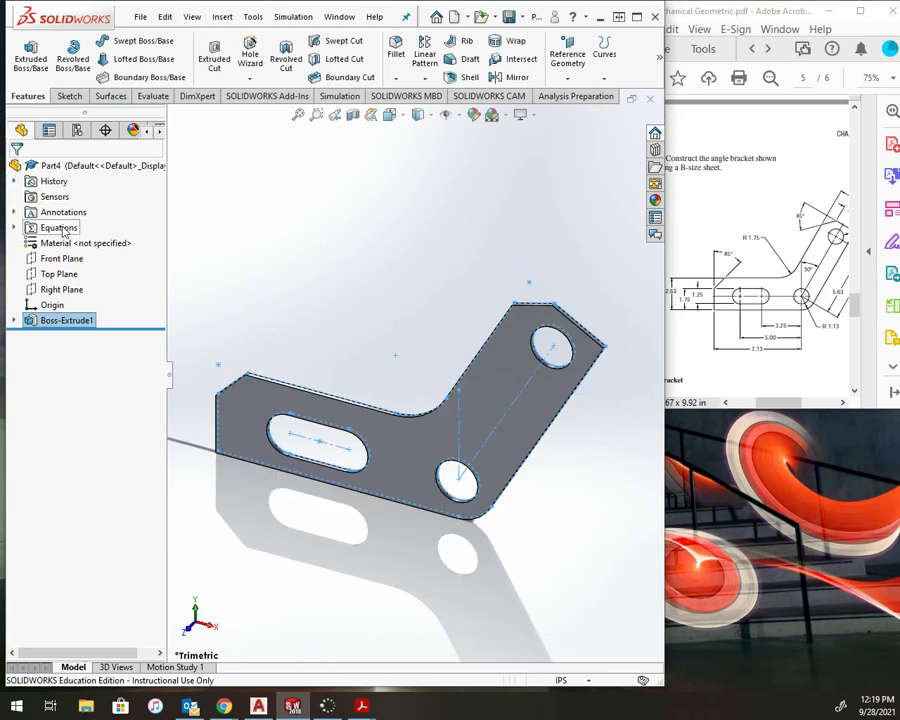